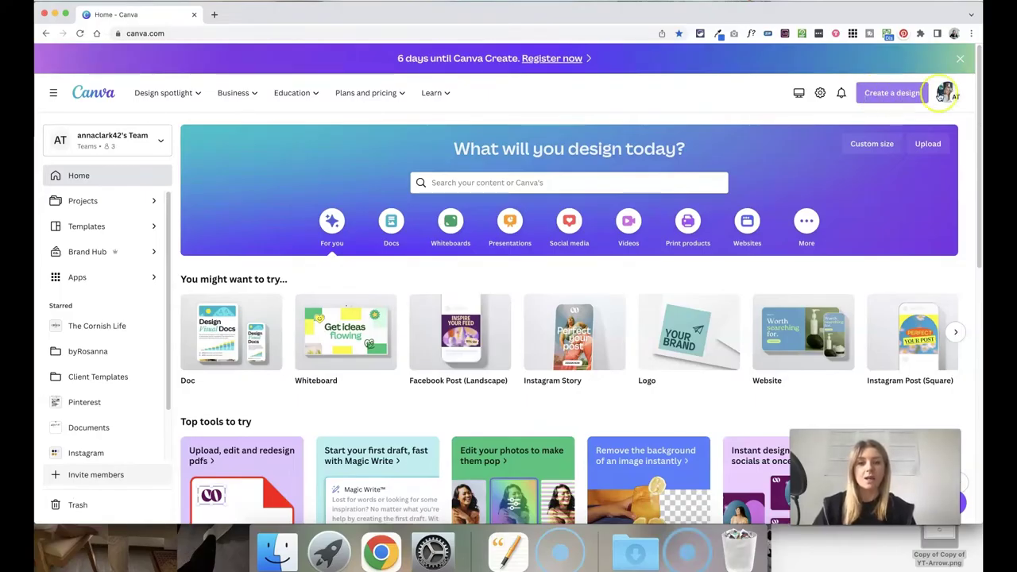
Create a custom-size design with width and height both set to 1000 px.
click(890, 93)
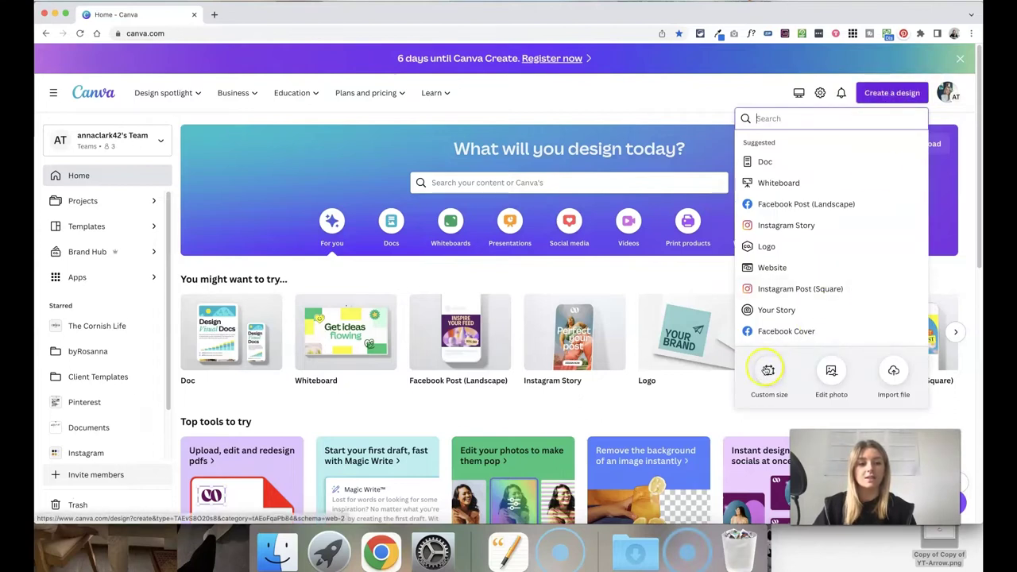
click(769, 374)
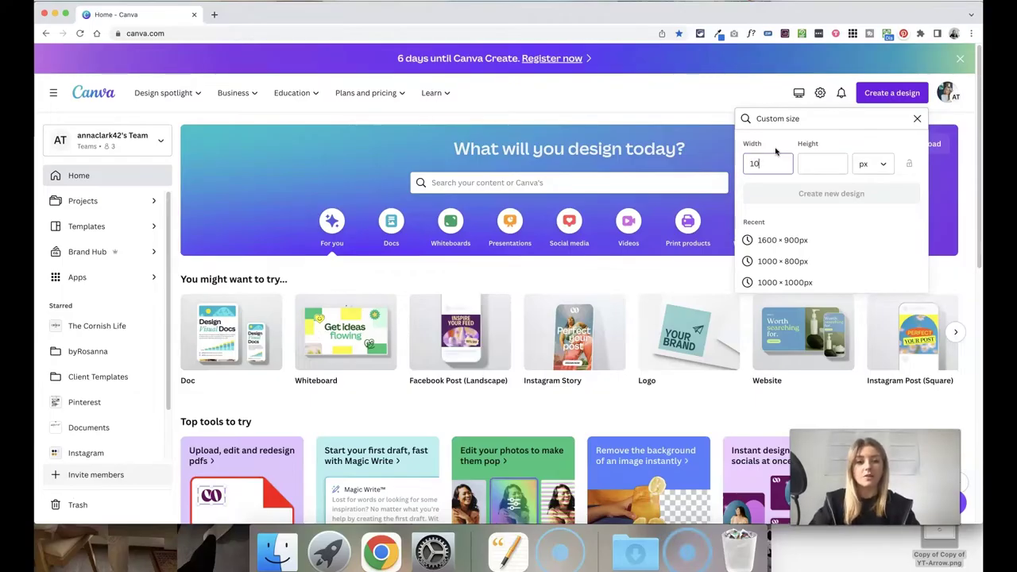
click(812, 163)
text(1000)
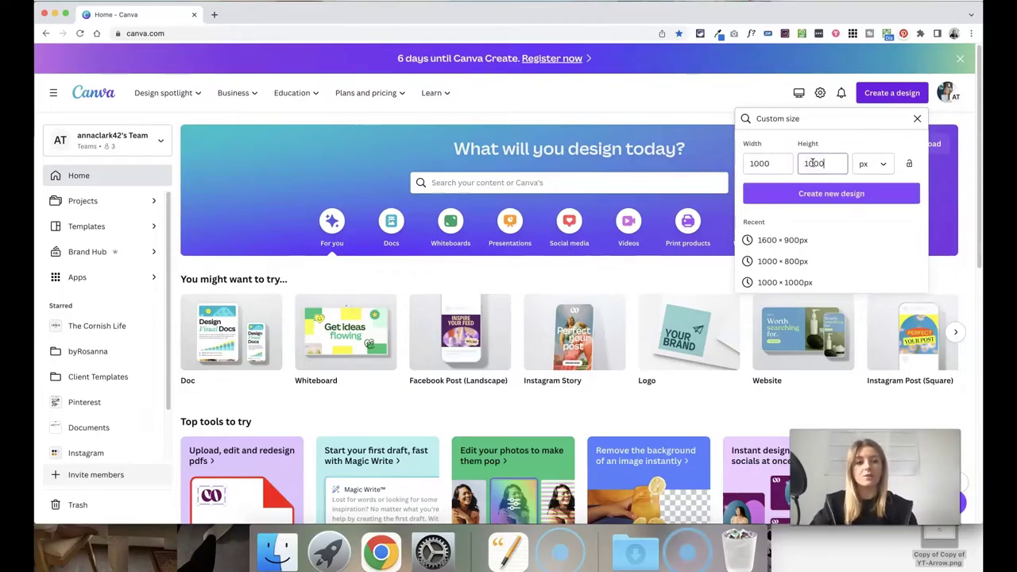
click(820, 194)
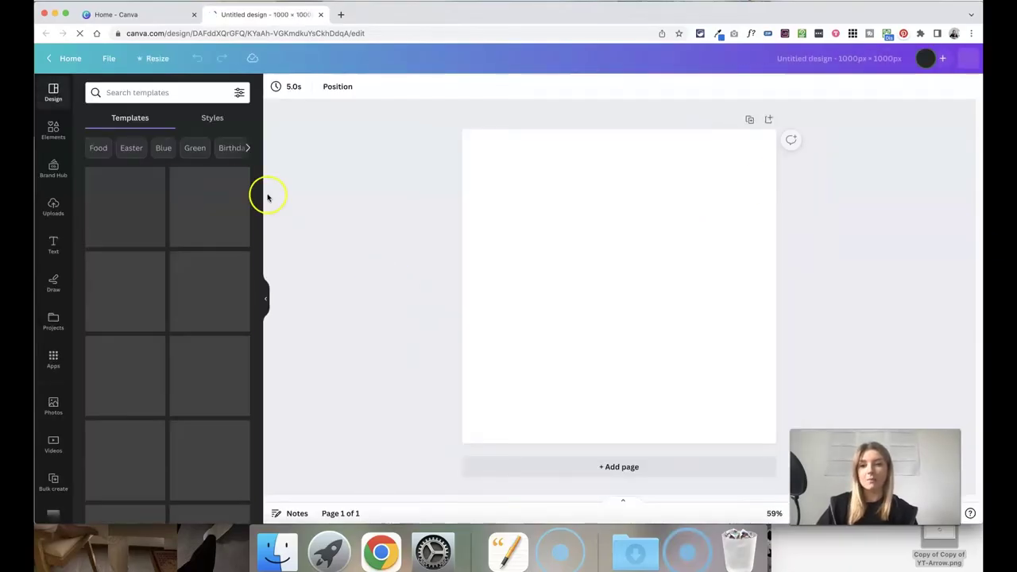
Search the Elements library for 'heart' and show all heart graphics.
click(52, 134)
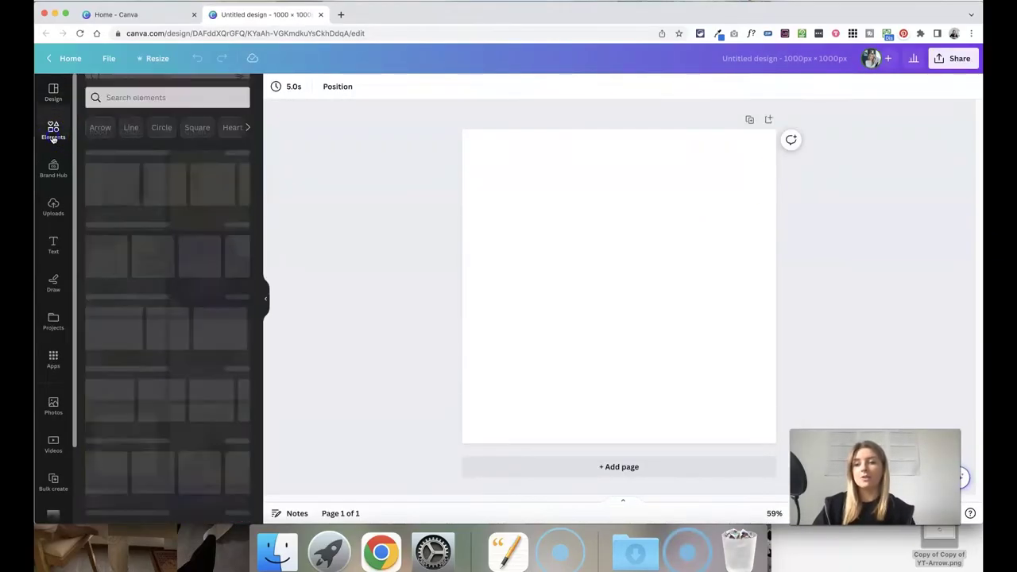
click(150, 92)
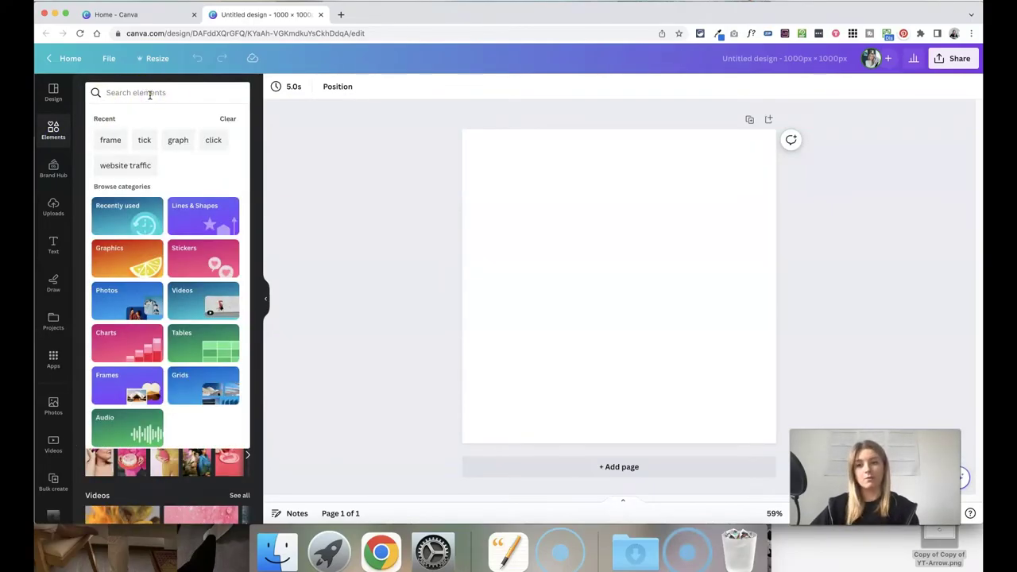
text(heart)
key(Return)
click(194, 93)
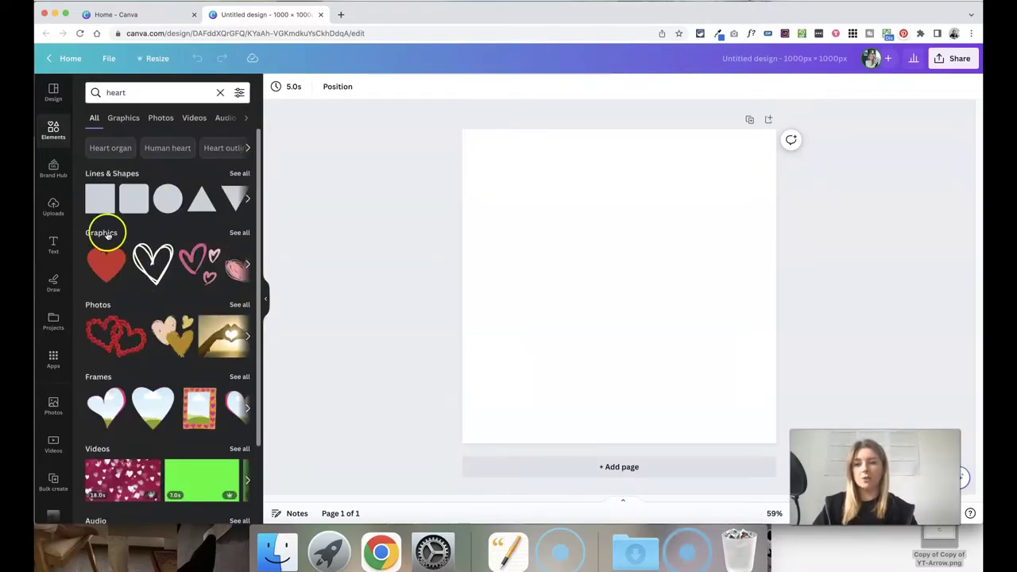
click(240, 233)
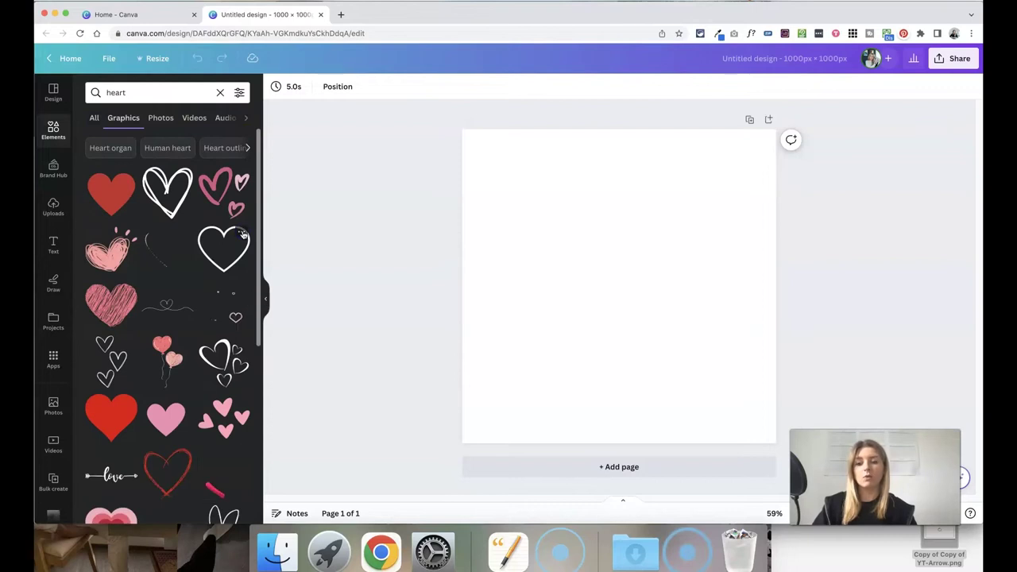
scroll(192, 329, down, 10)
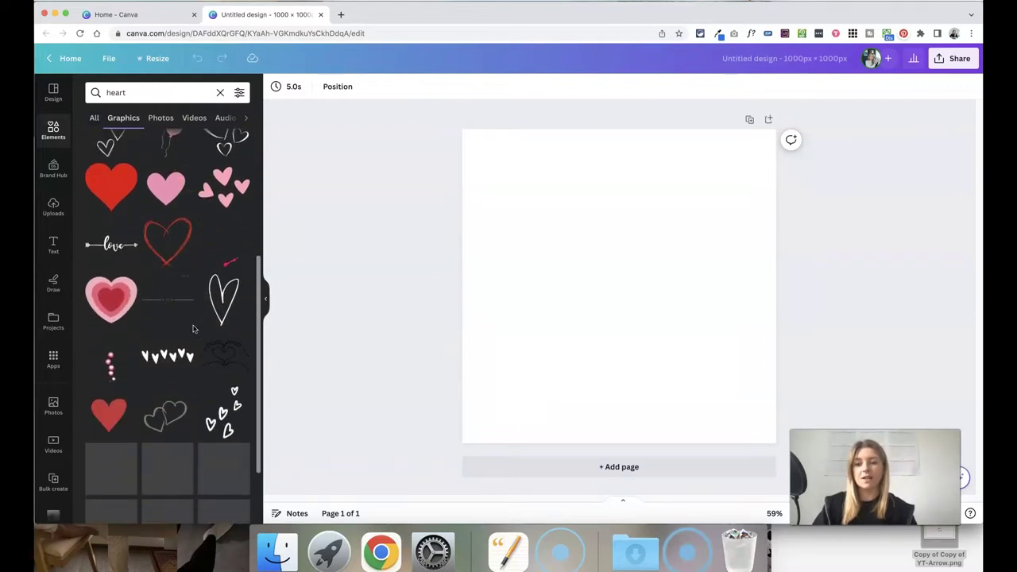
scroll(207, 228, up, 10)
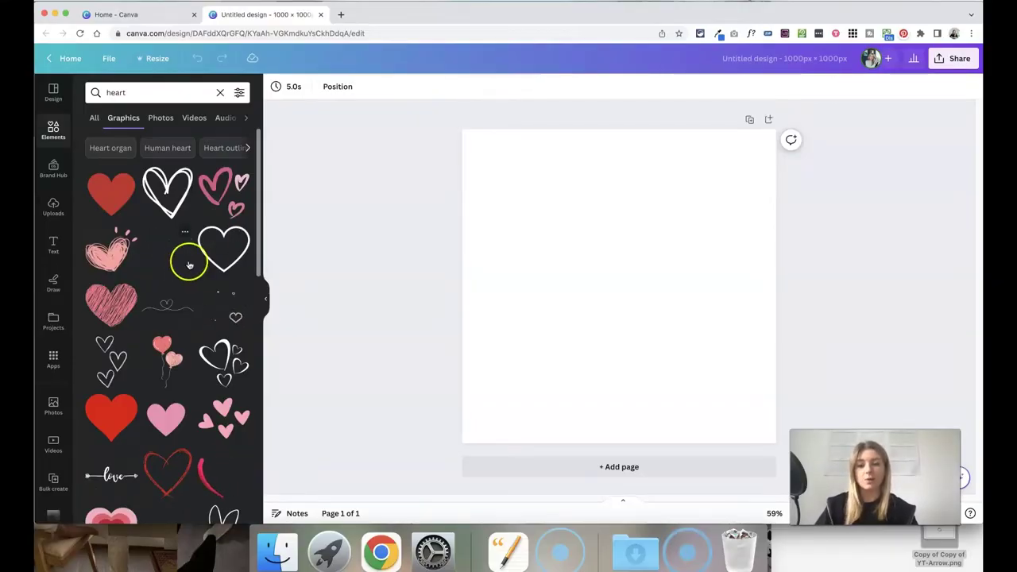
Add the solid red heart, enlarge it, and centre it on the page.
click(111, 204)
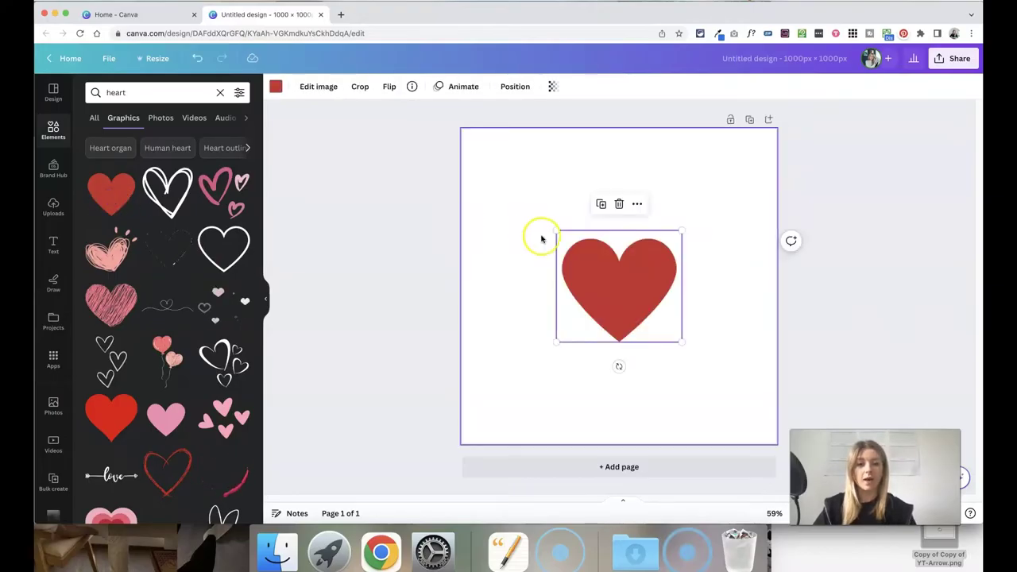
drag(553, 227, 466, 204)
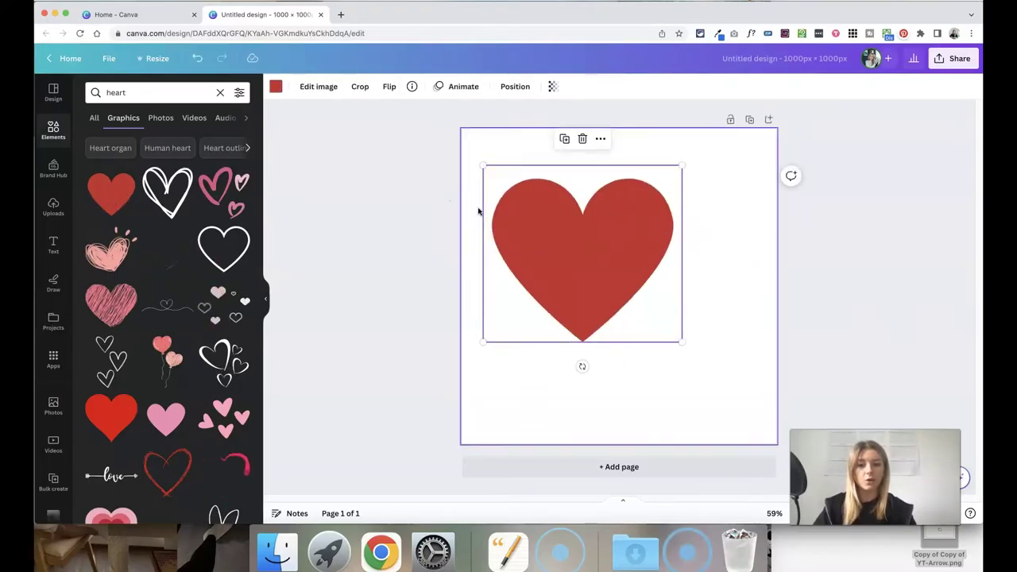
drag(682, 342, 782, 422)
drag(713, 352, 708, 341)
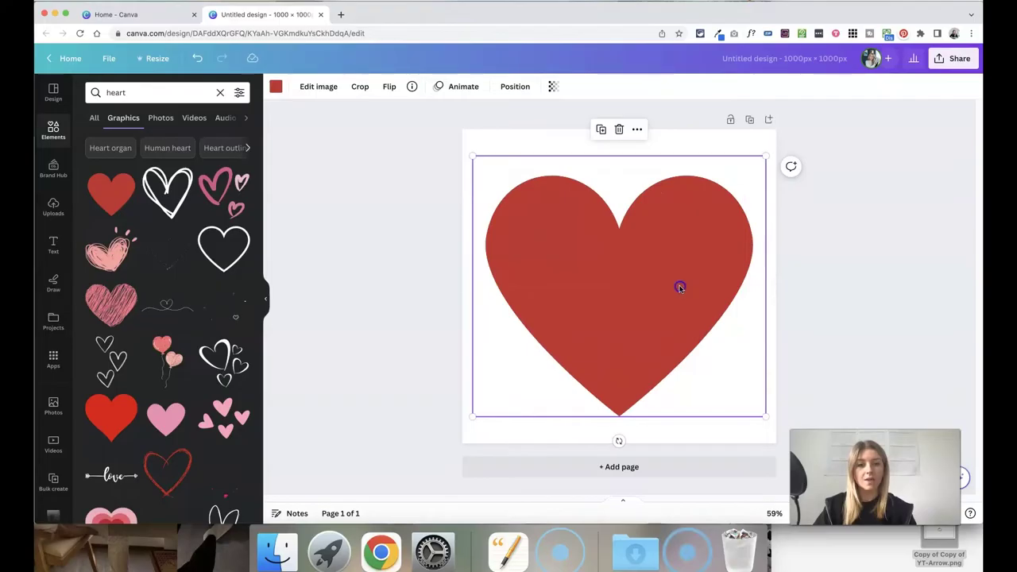
drag(679, 287, 674, 283)
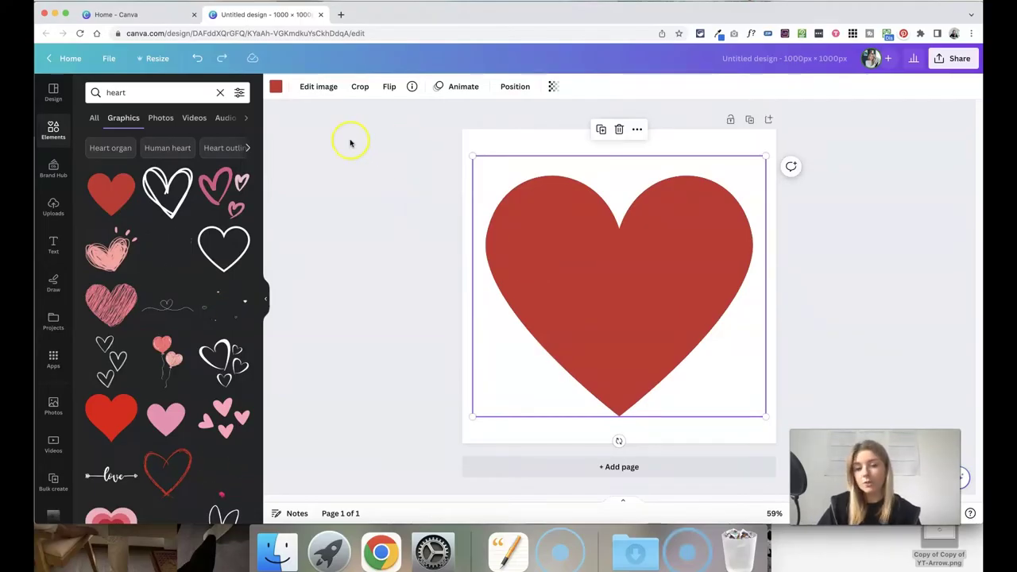
Recolour the heart to dark green #45893C with the custom colour picker.
click(275, 89)
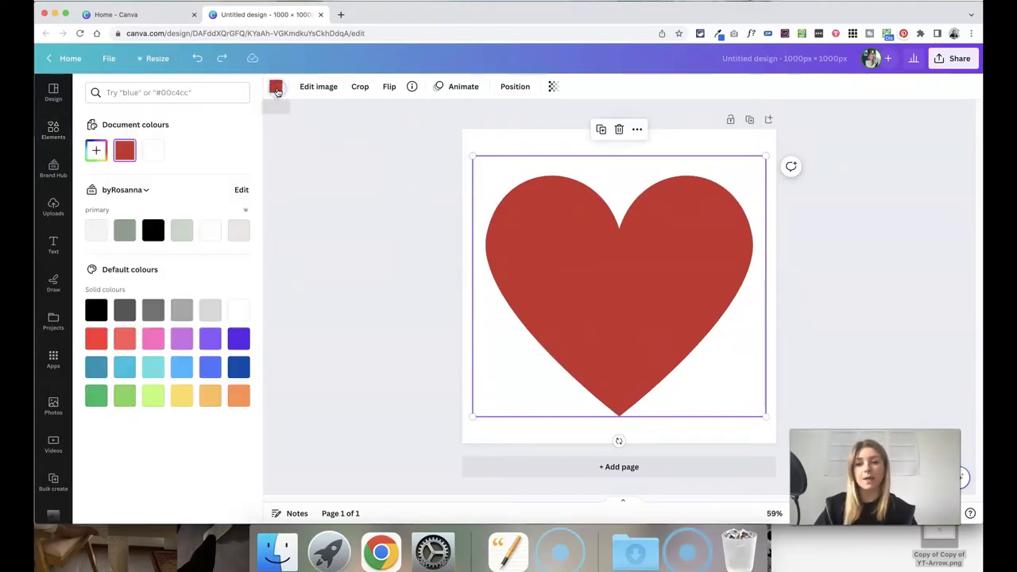
click(97, 151)
click(181, 236)
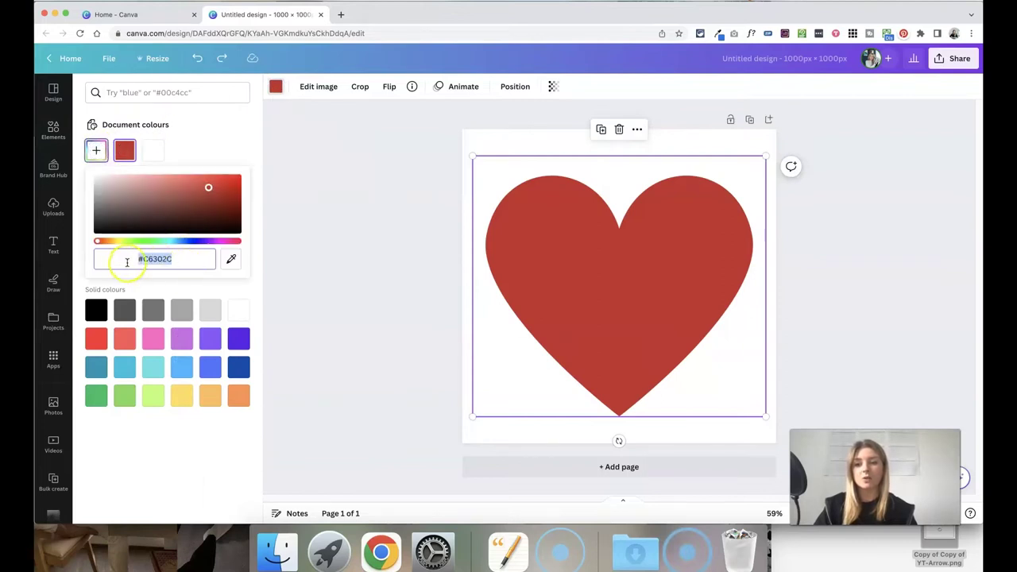
click(140, 240)
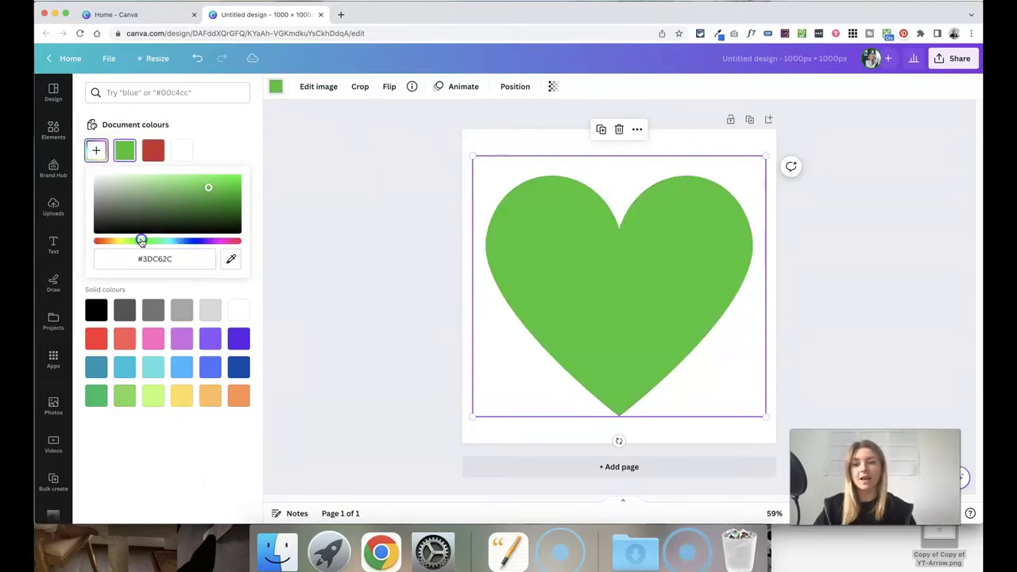
click(177, 203)
click(374, 229)
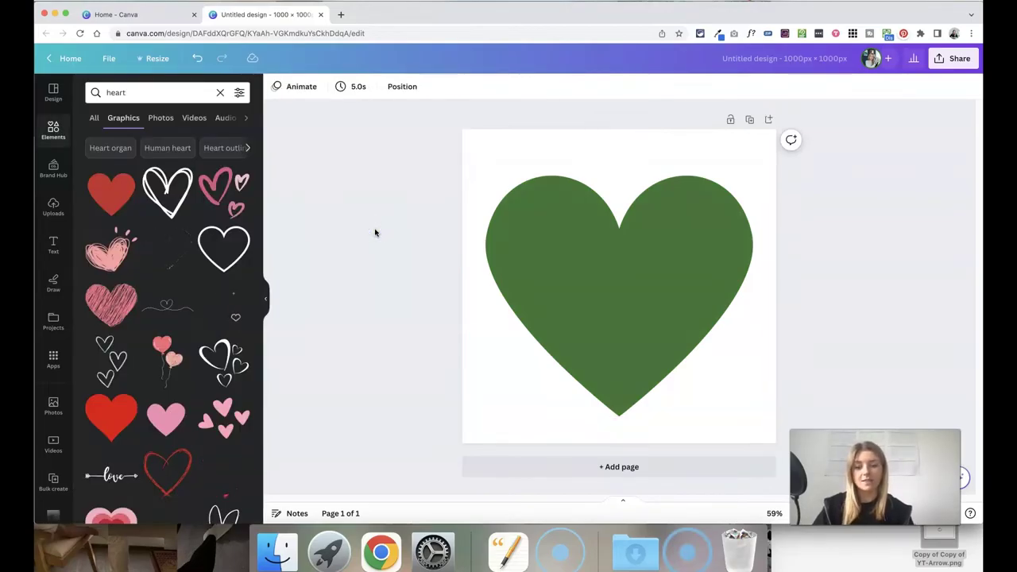
Delete the solid green heart, try the sketchy red outline heart, then remove it.
click(639, 265)
key(Delete)
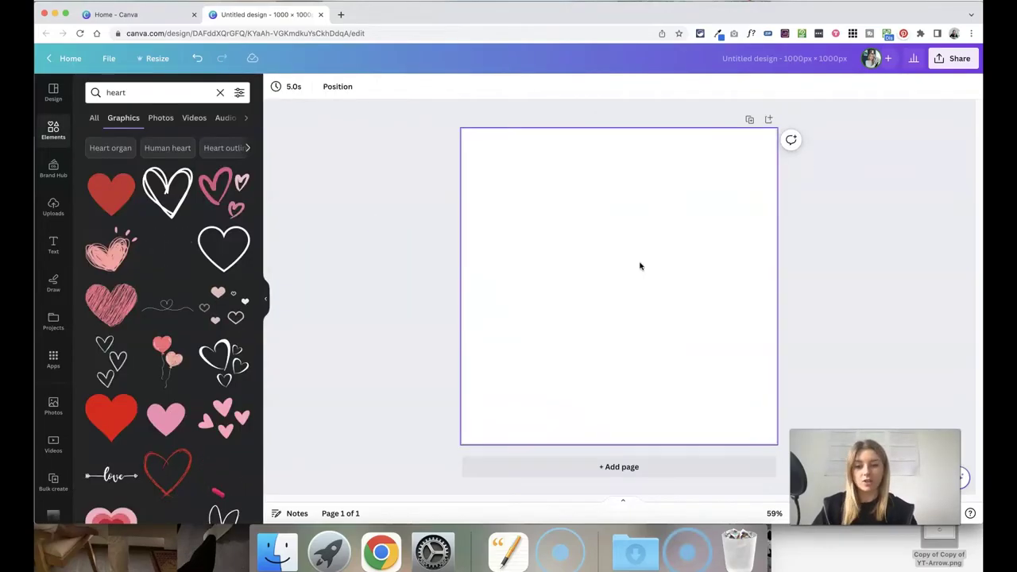
scroll(191, 397, down, 2)
click(177, 416)
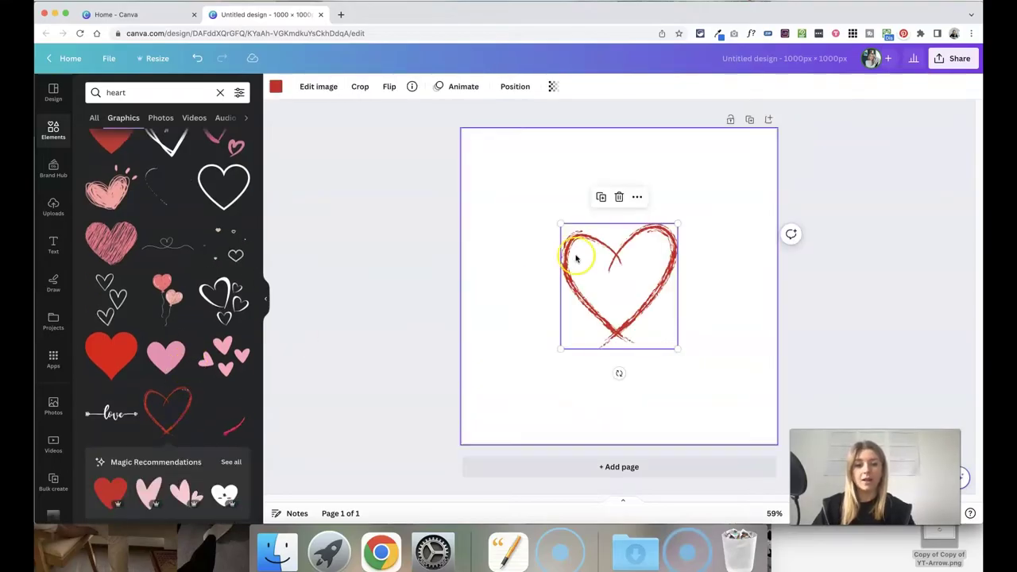
drag(552, 222, 469, 170)
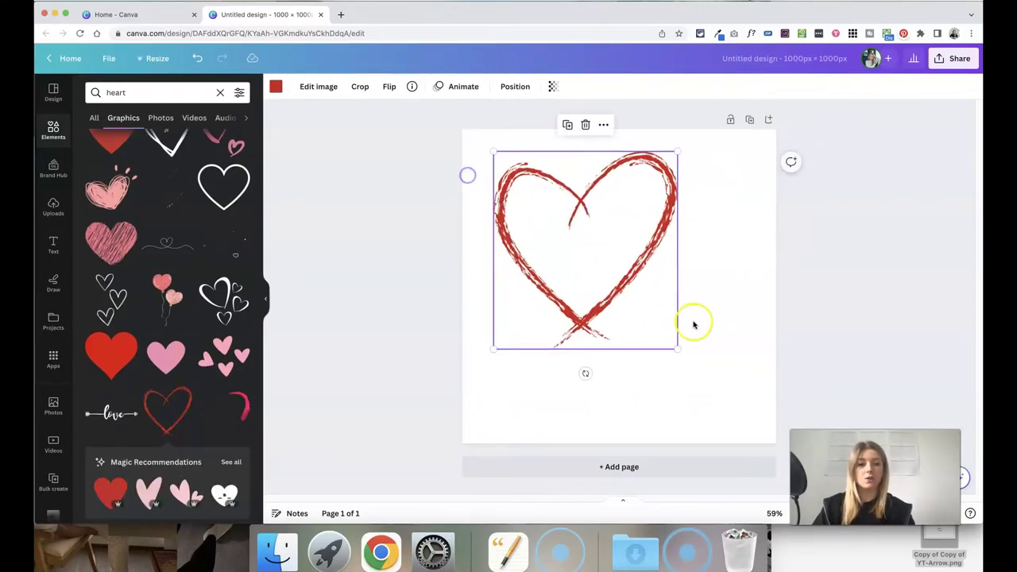
drag(677, 348, 732, 424)
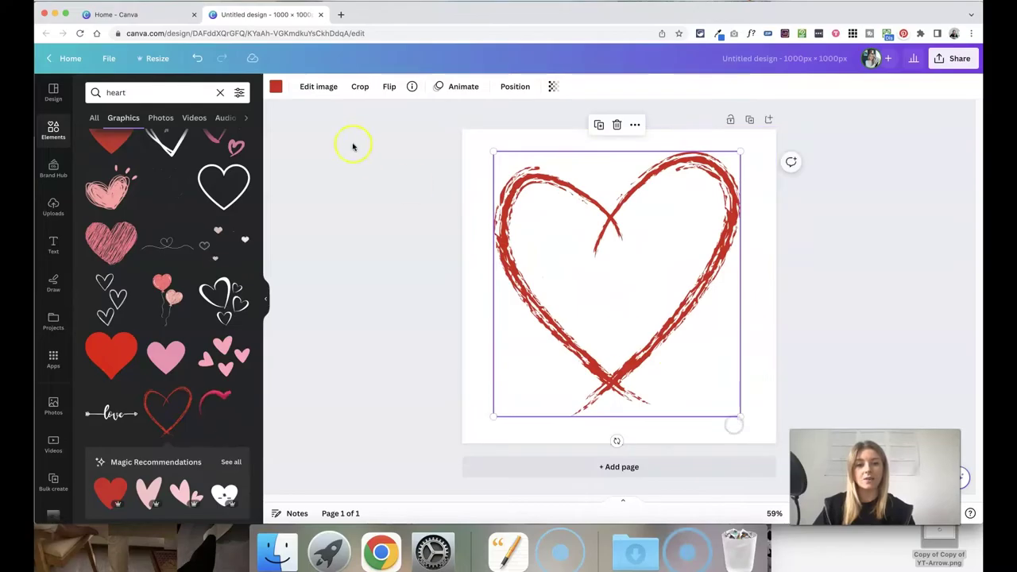
click(276, 86)
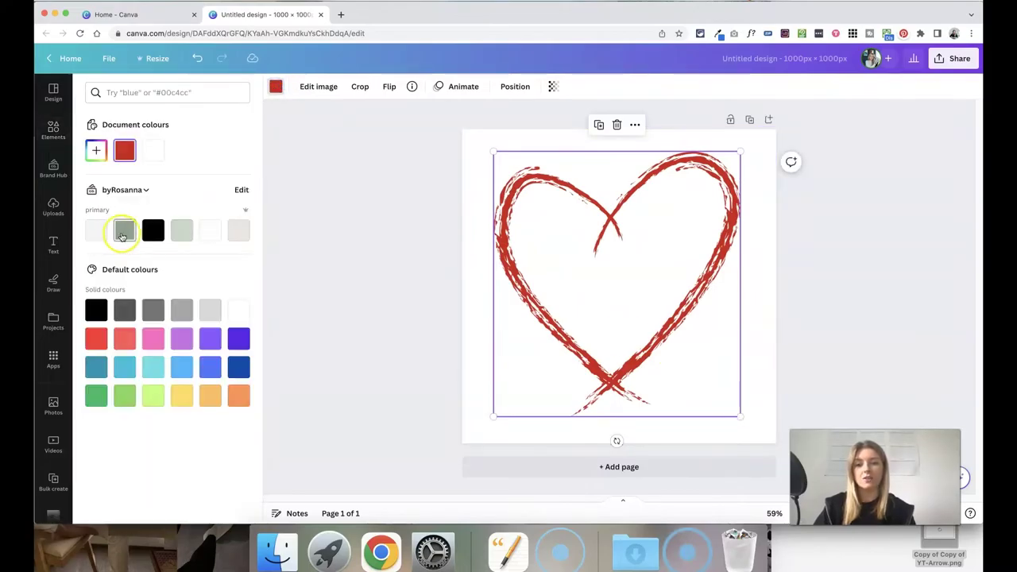
key(Delete)
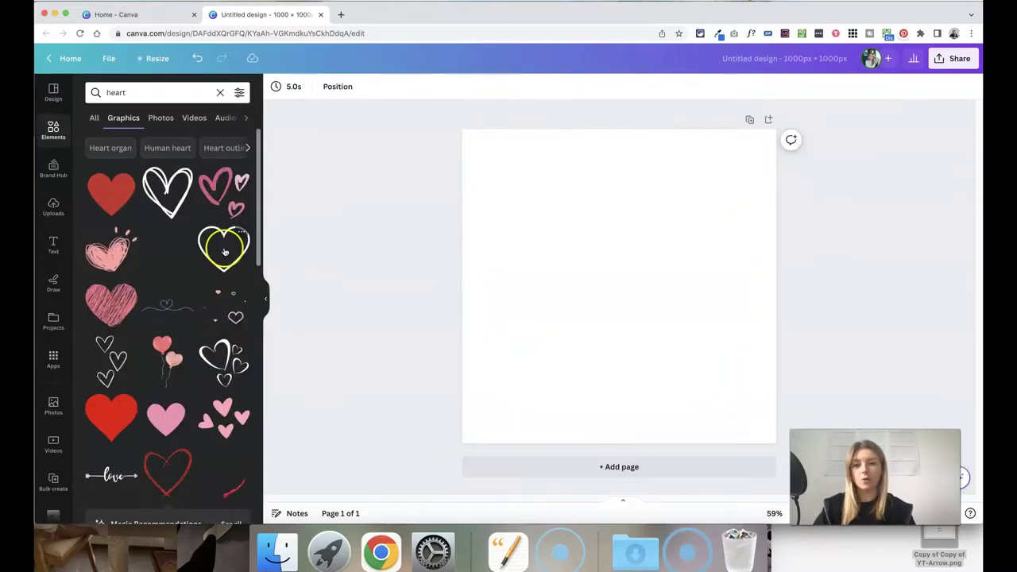
Add the white outline heart, colour it grey-green, and enlarge it centred on the page.
click(221, 248)
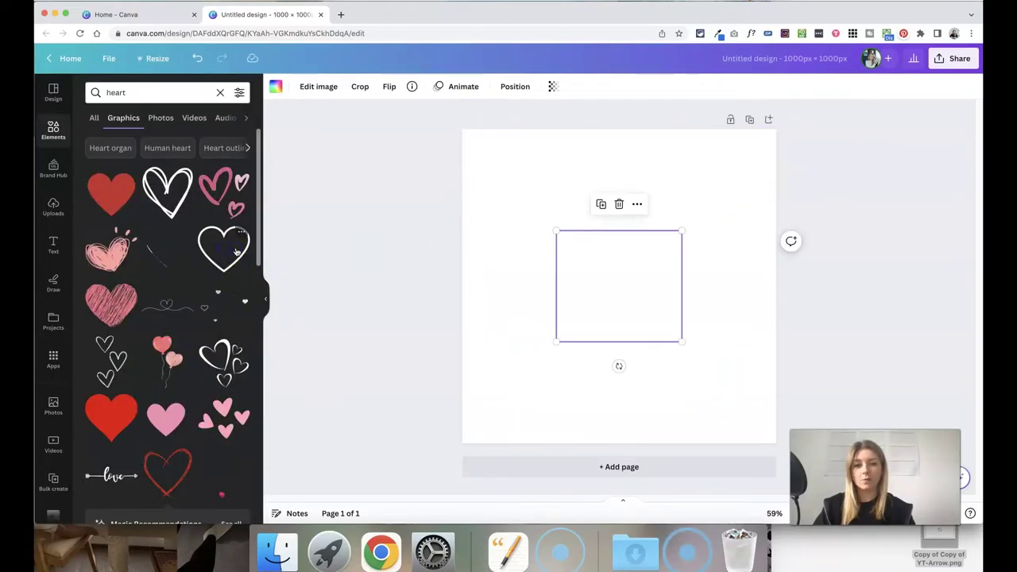
click(276, 86)
click(127, 228)
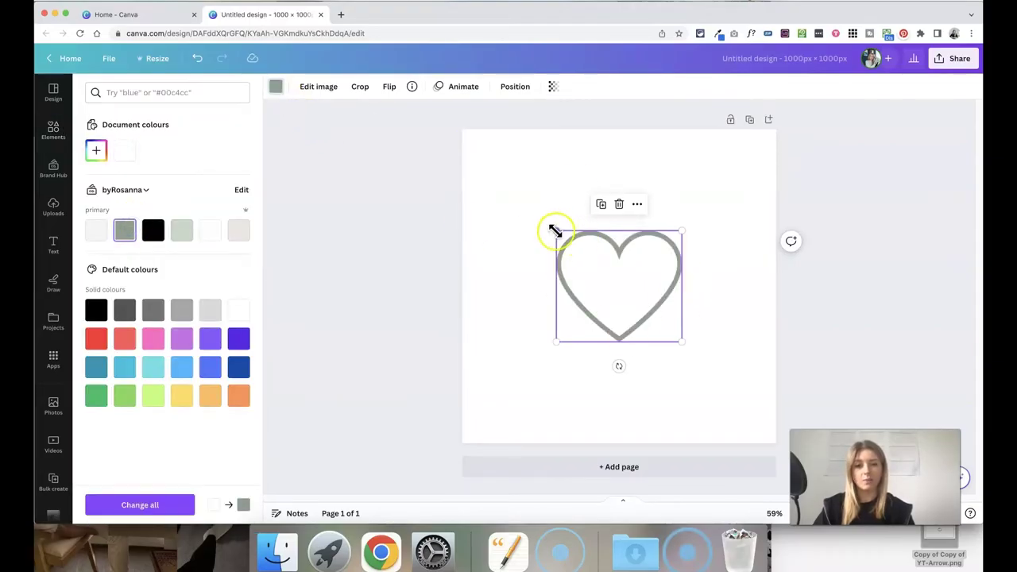
drag(556, 231, 475, 163)
drag(681, 338, 757, 422)
drag(724, 339, 716, 337)
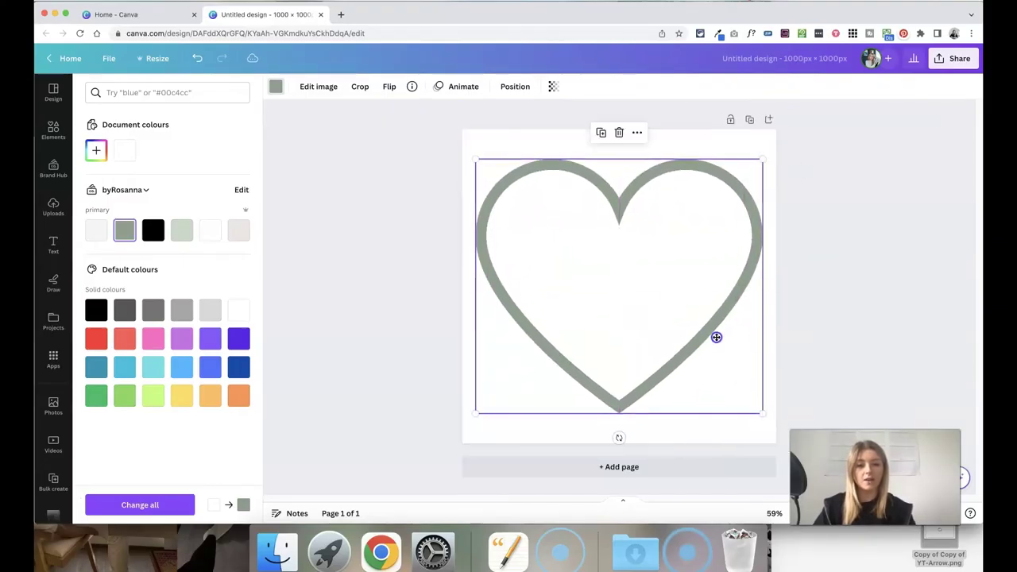
click(864, 307)
click(410, 280)
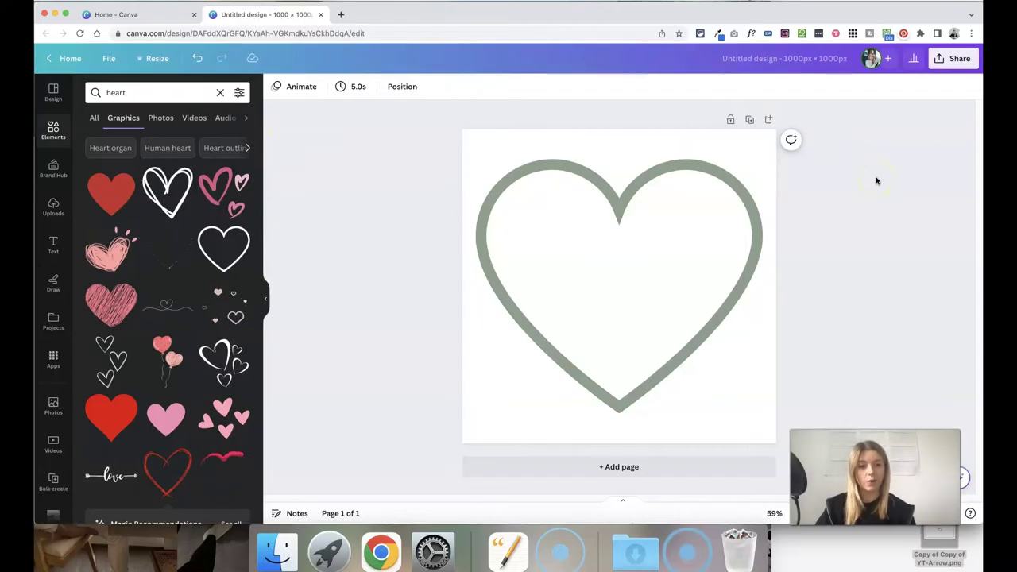
Duplicate the page as Page 2 and delete the heart copy from it.
click(749, 119)
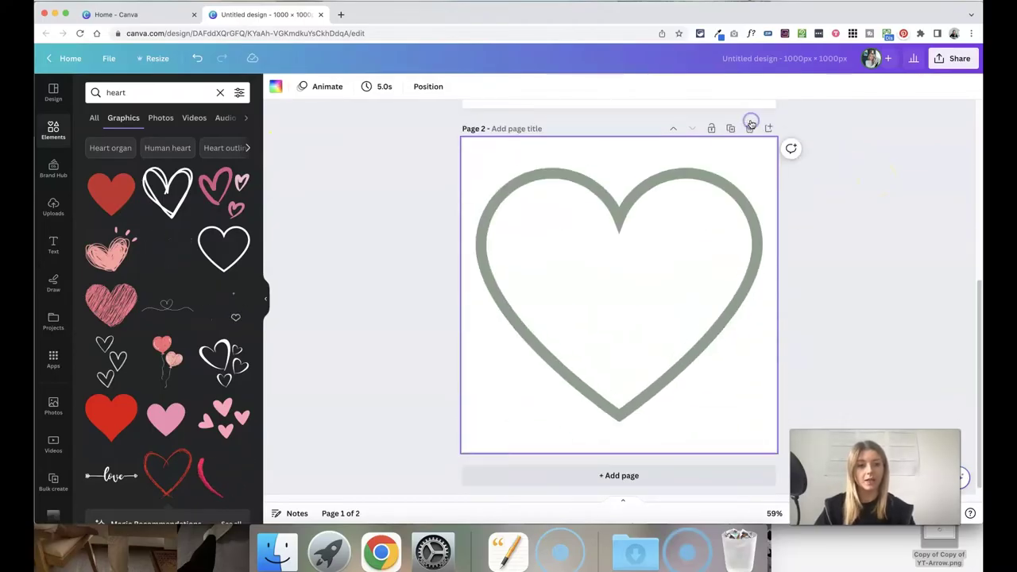
scroll(545, 211, up, 4)
scroll(545, 211, down, 4)
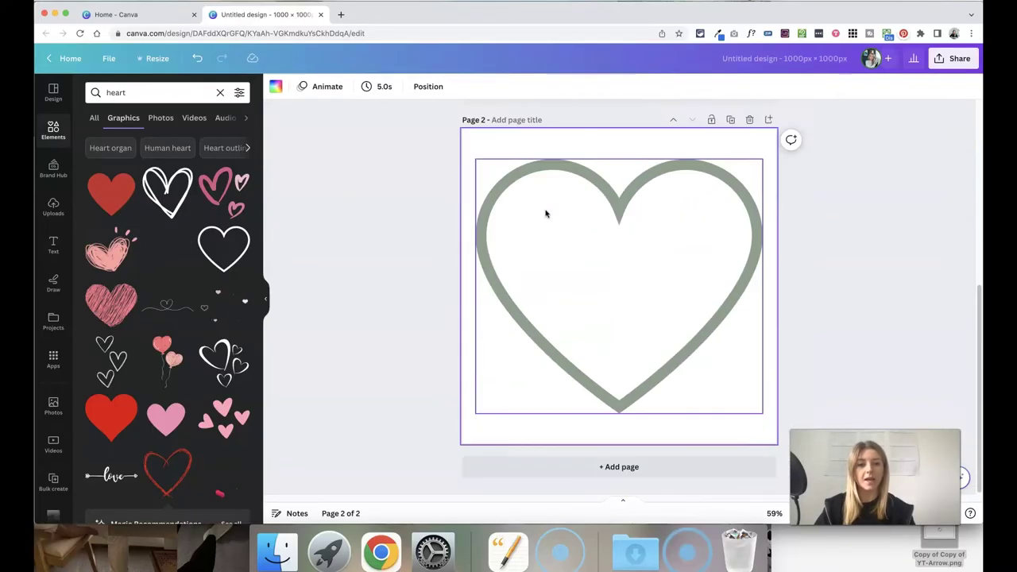
click(554, 220)
key(Delete)
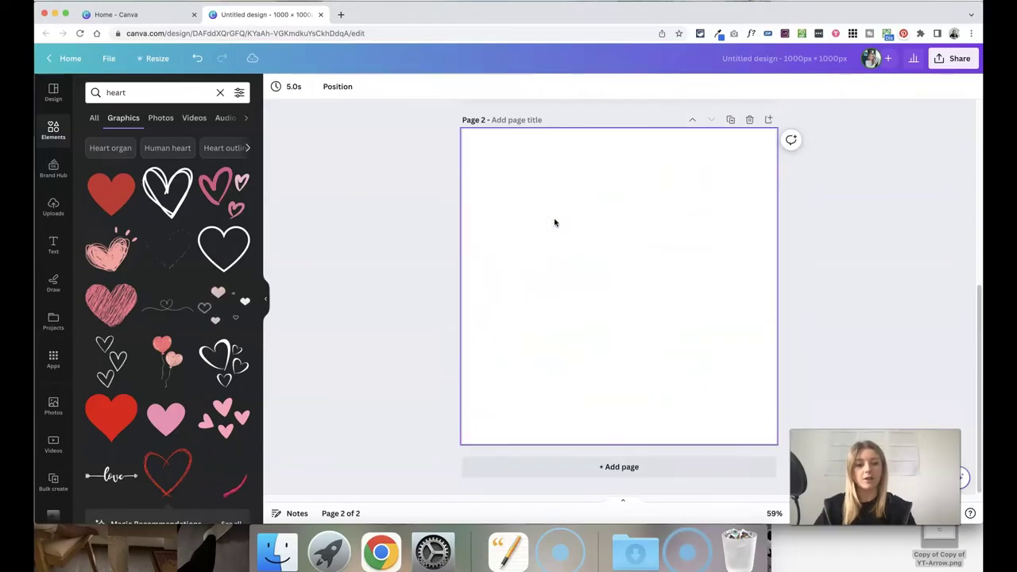
scroll(416, 202, up, 4)
scroll(416, 202, down, 4)
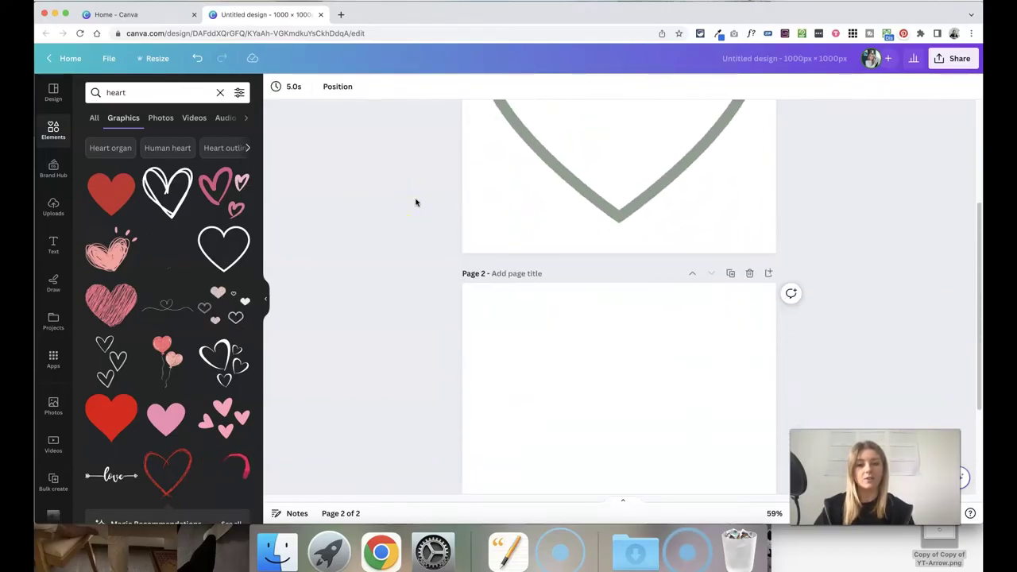
Search Elements for 'bag icon', then refine the search with 'outline'.
click(137, 93)
double_click(108, 92)
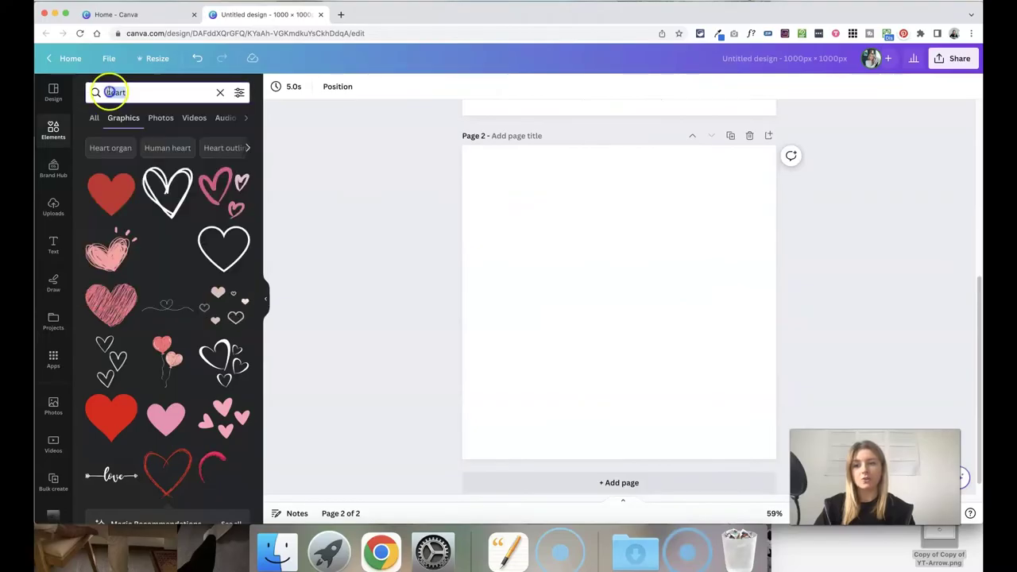
text(bag icon)
key(Return)
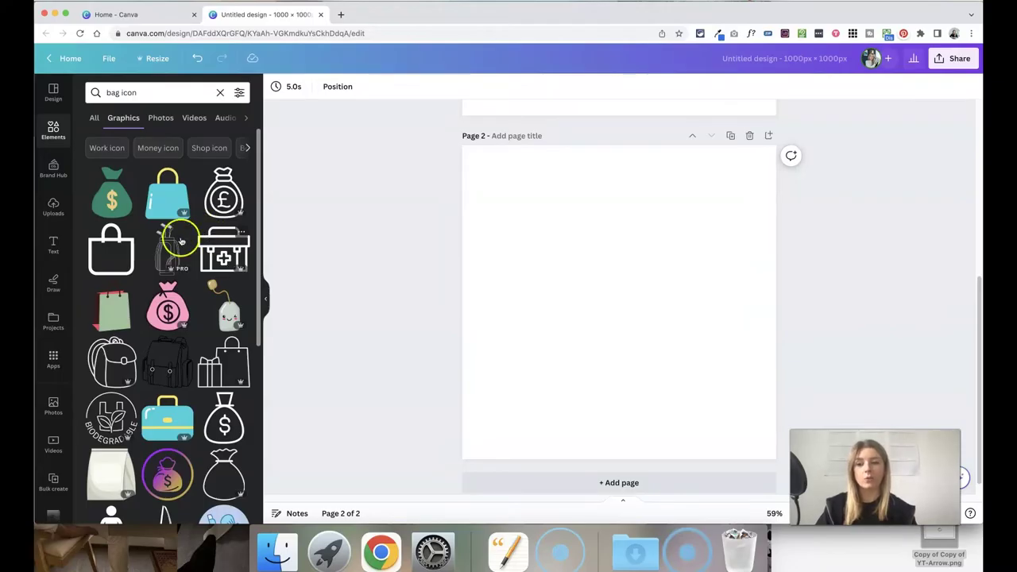
scroll(143, 262, down, 3)
scroll(173, 280, up, 1)
scroll(176, 279, up, 2)
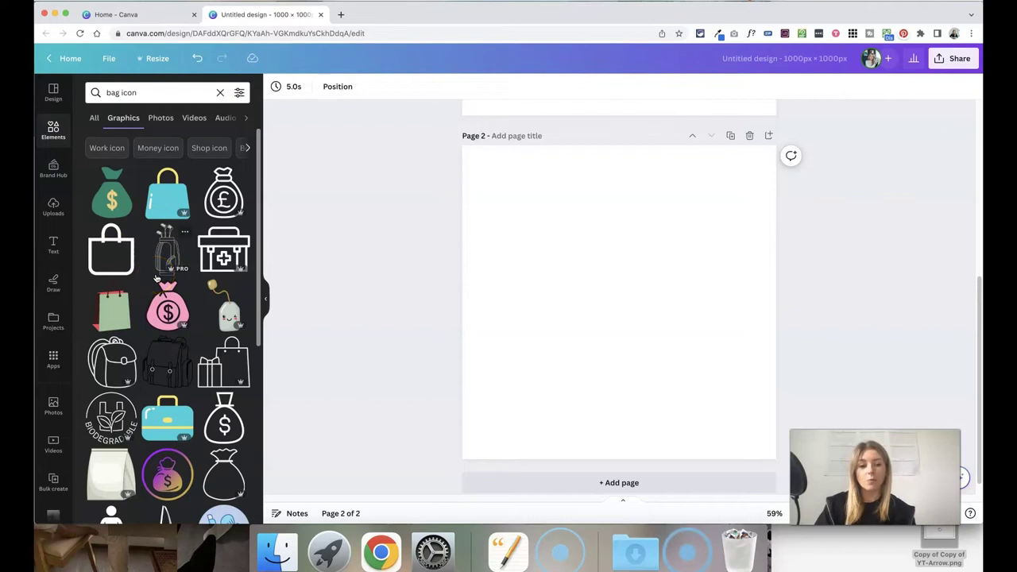
scroll(437, 209, up, 5)
scroll(436, 210, down, 2)
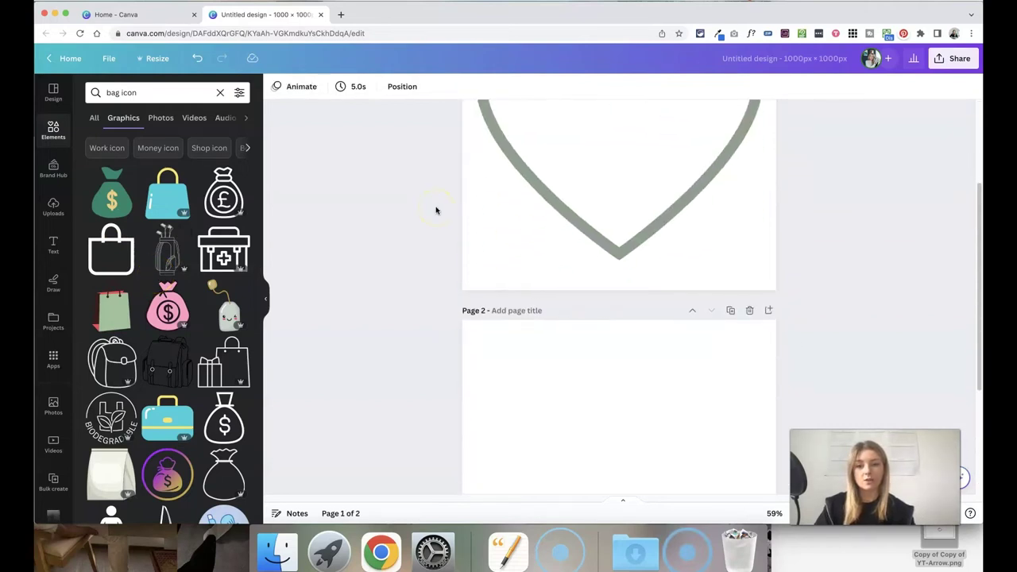
click(165, 93)
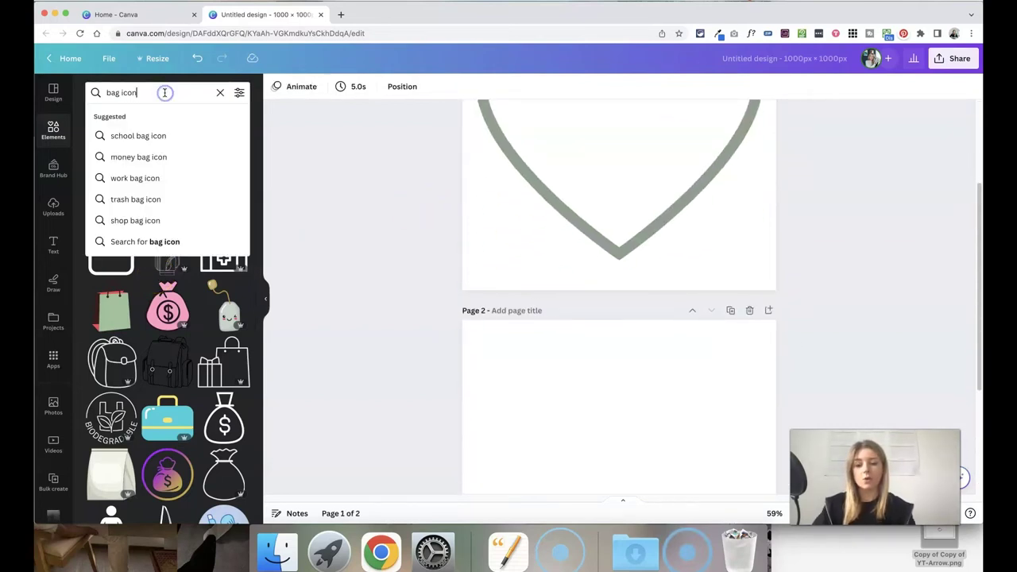
text(outline)
key(Return)
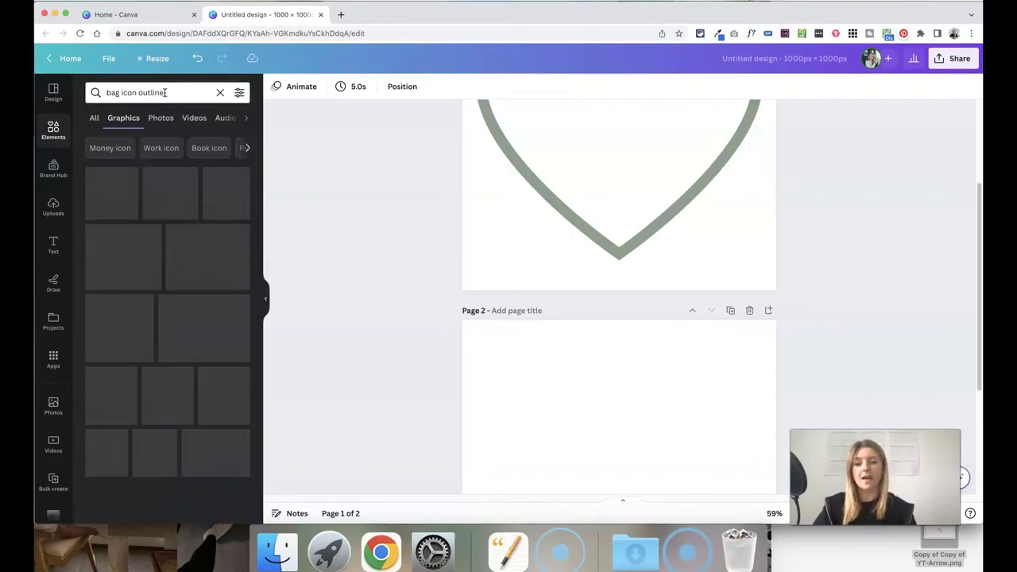
scroll(168, 252, down, 2)
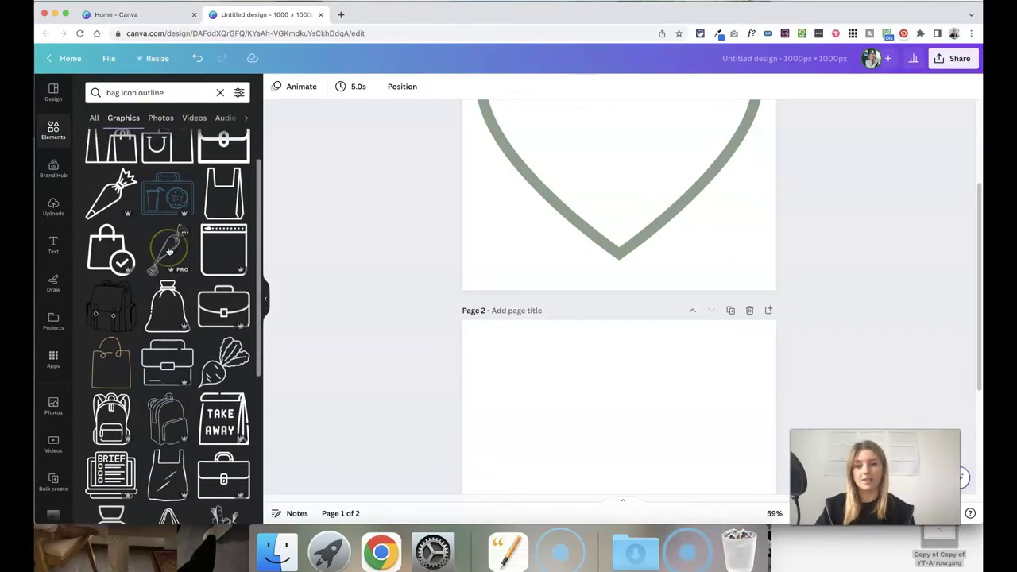
scroll(168, 251, up, 2)
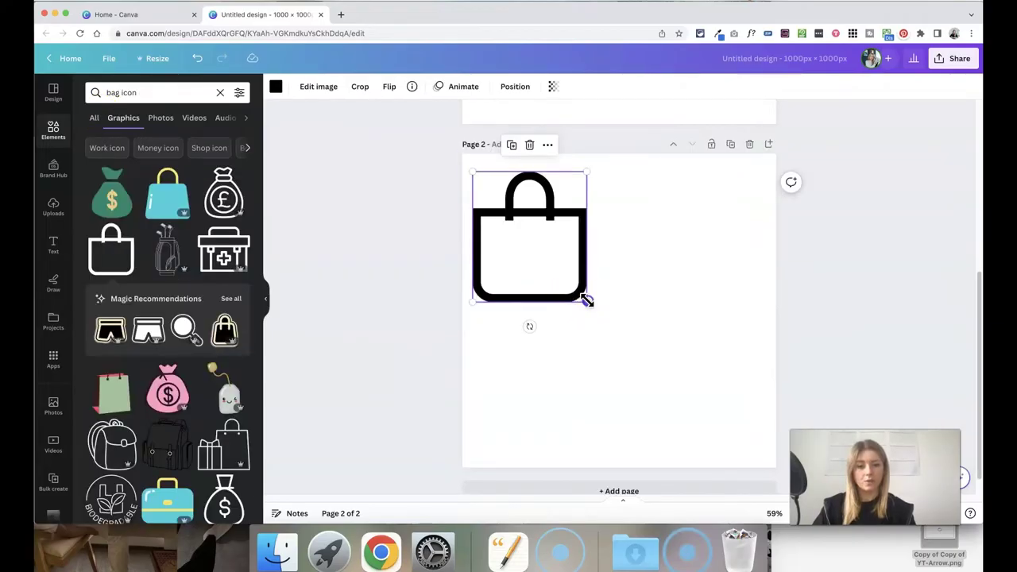
Enlarge and centre the bag icon on Page 2 and colour it grey-green.
drag(586, 298, 745, 414)
drag(703, 357, 724, 363)
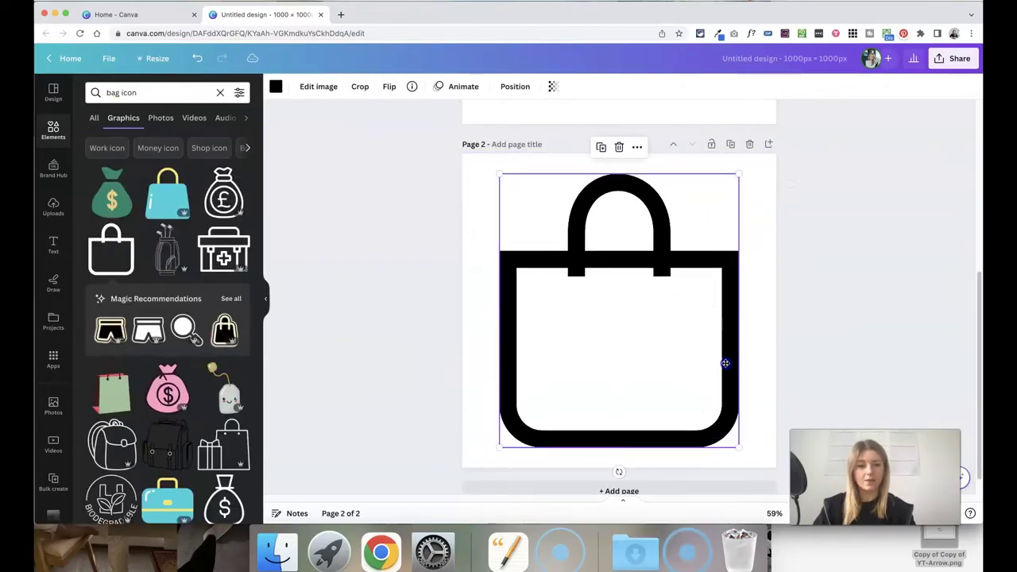
click(276, 86)
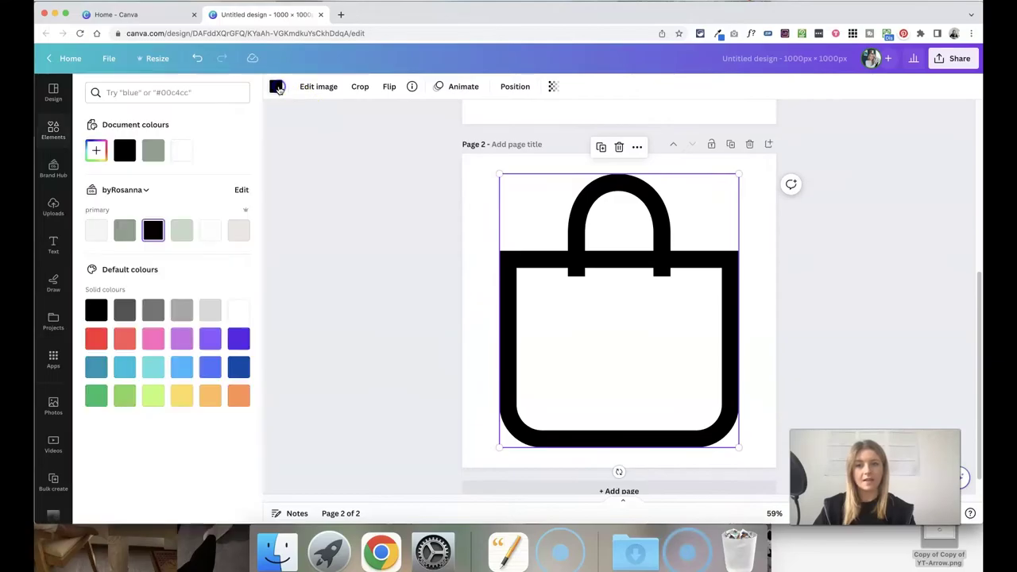
click(152, 150)
click(402, 212)
scroll(837, 288, up, 5)
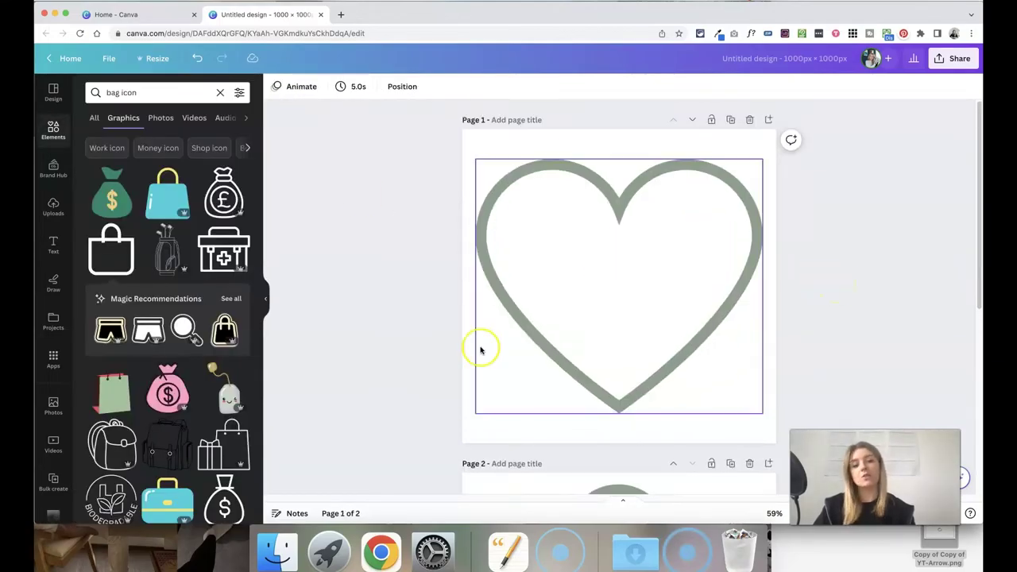
scroll(482, 347, down, 5)
click(577, 334)
scroll(579, 348, down, 3)
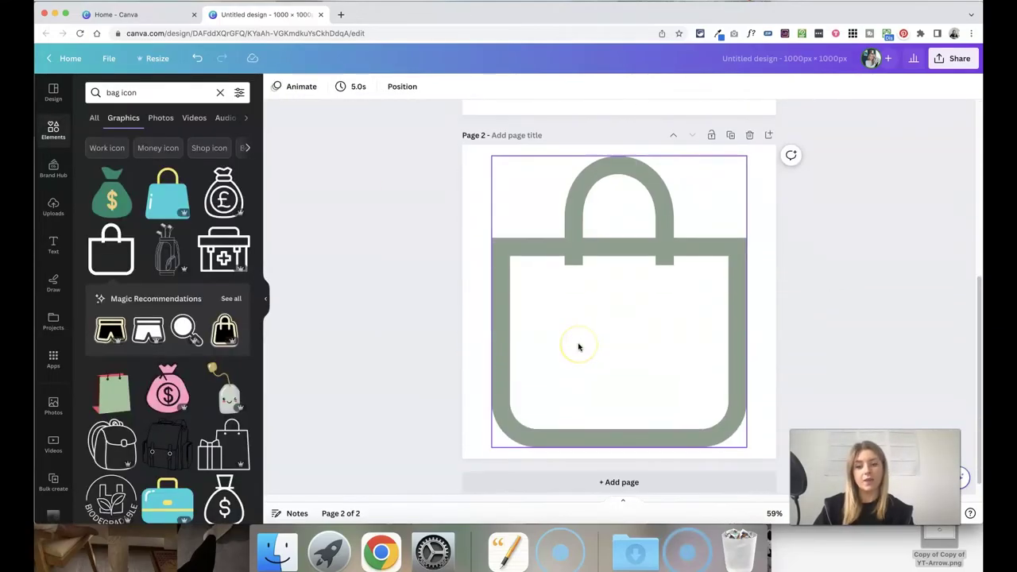
click(514, 314)
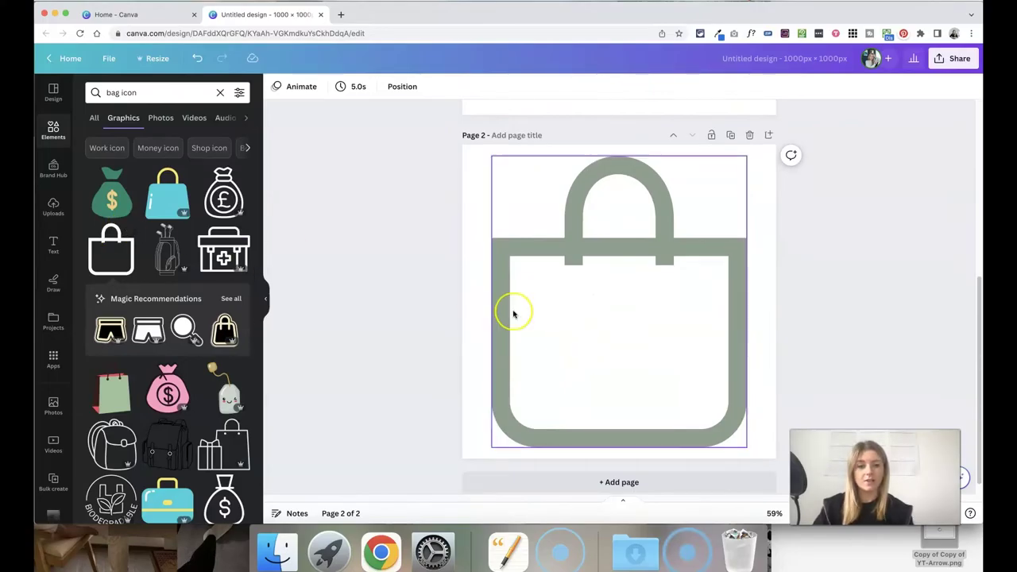
scroll(514, 314, up, 1)
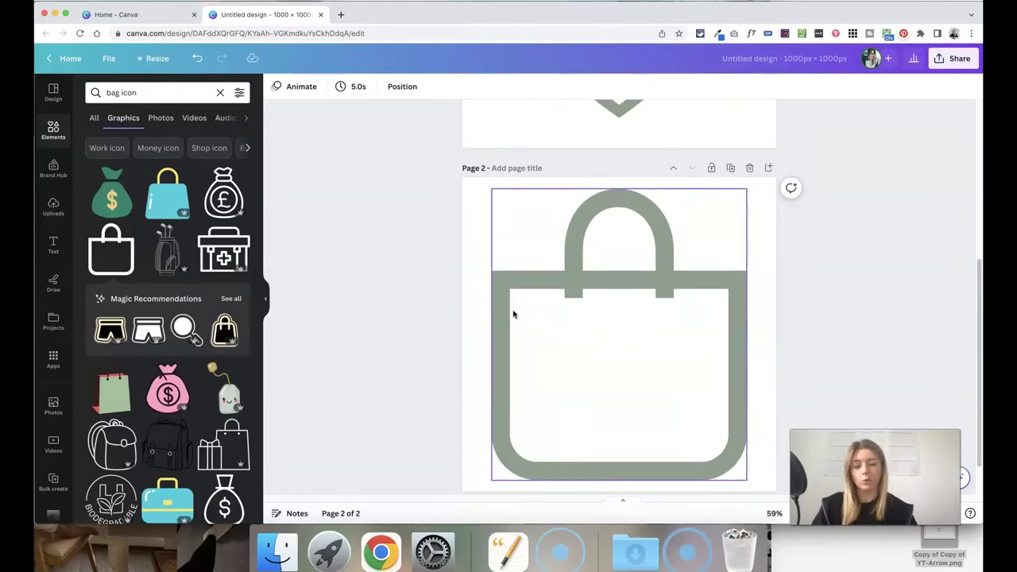
click(431, 252)
Try a briefcase graphic from another 'outline' search, then delete it from Page 2.
scroll(431, 253, down, 1)
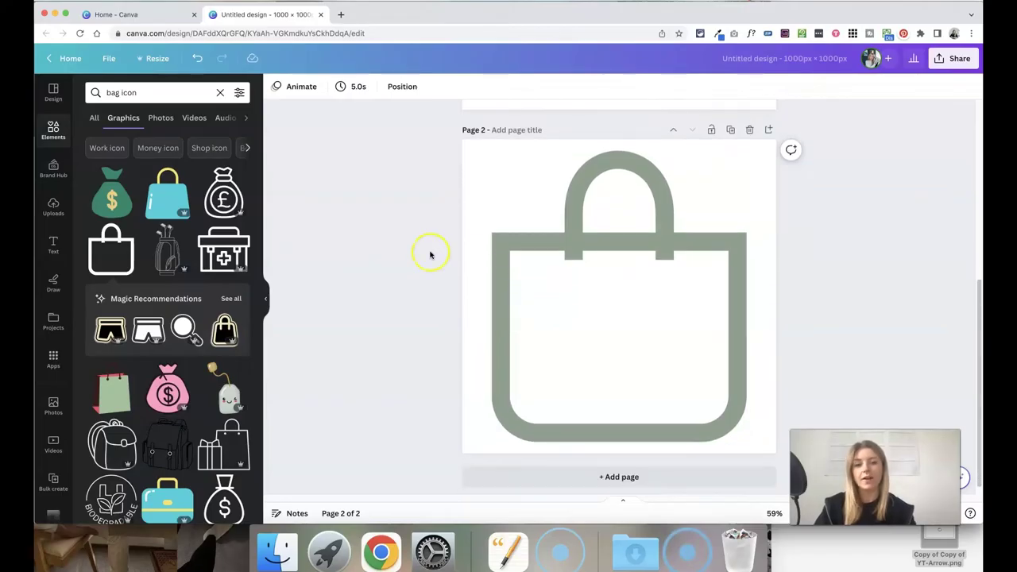
click(145, 92)
text(outline)
key(Return)
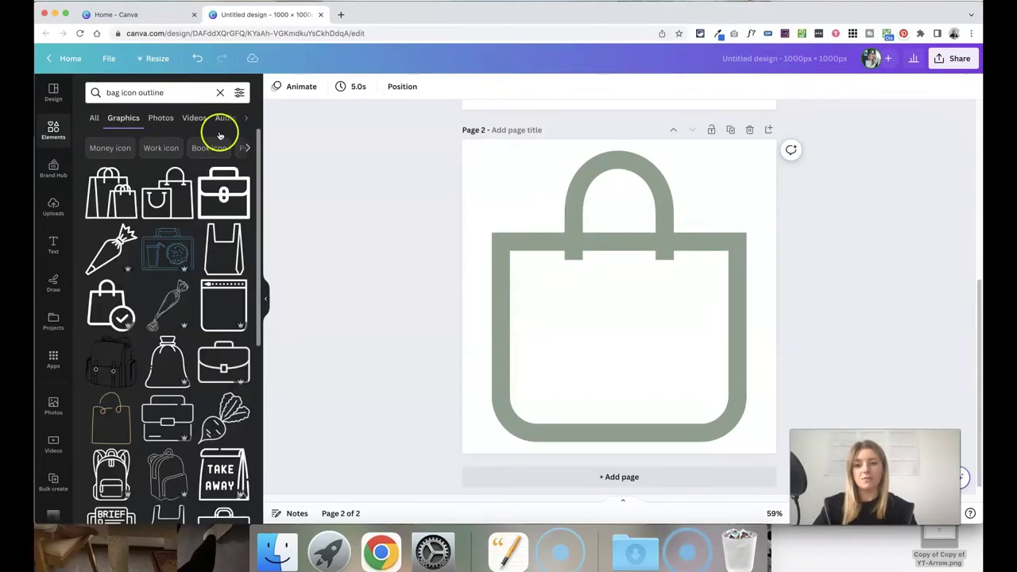
scroll(199, 278, down, 2)
scroll(198, 279, down, 2)
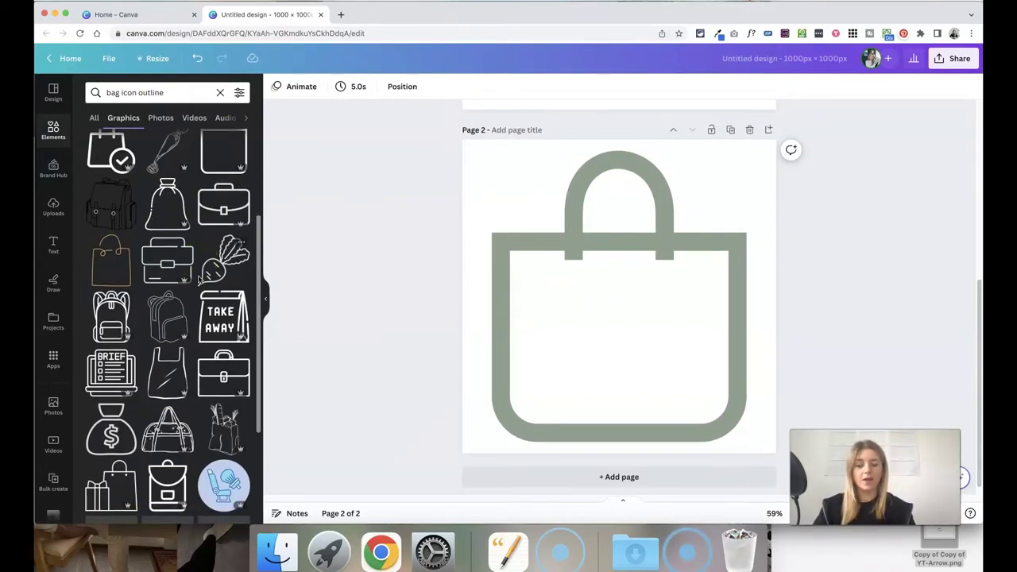
click(221, 208)
drag(554, 246, 453, 161)
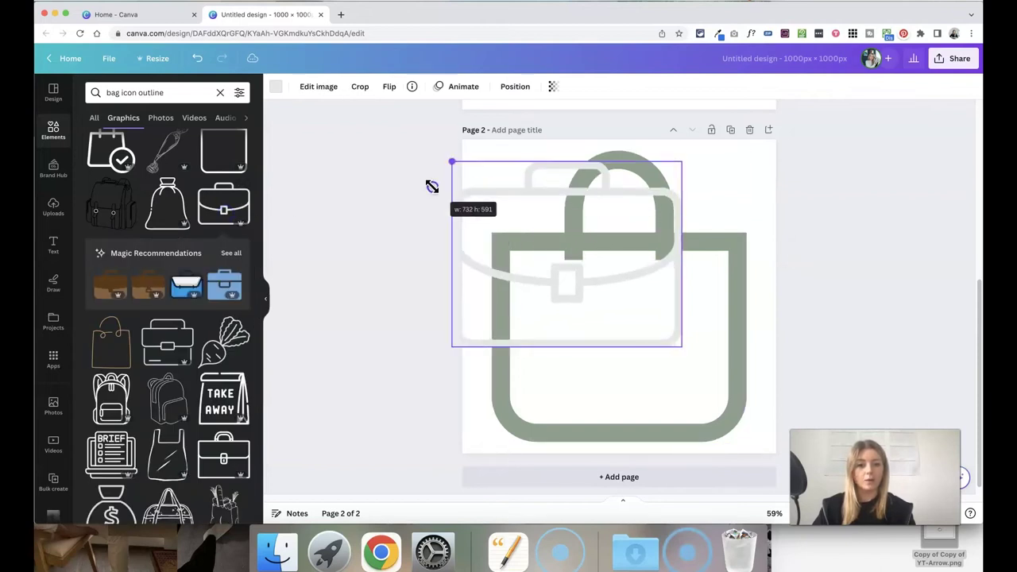
scroll(644, 220, up, 3)
scroll(636, 230, down, 1)
key(Delete)
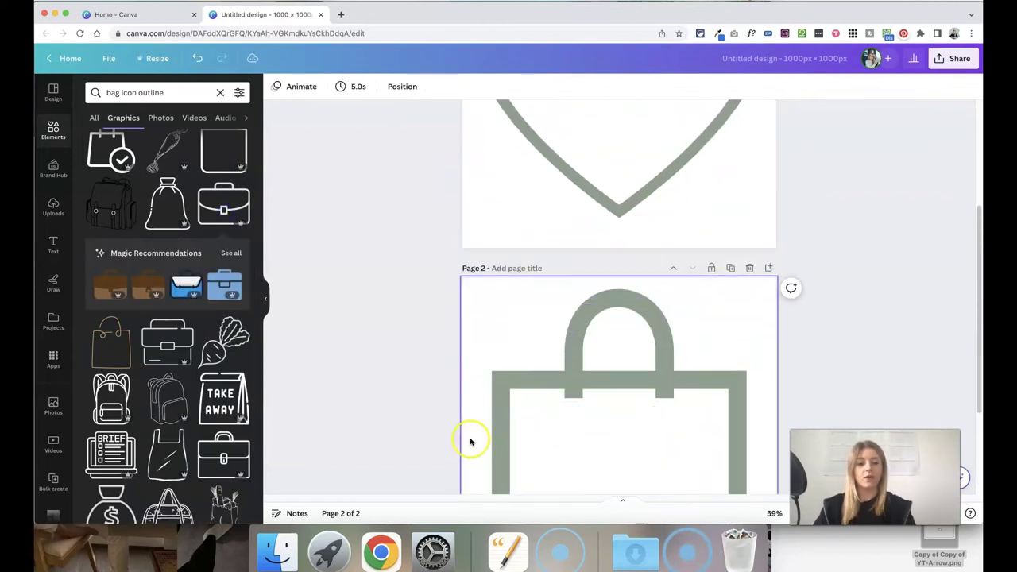
scroll(378, 414, down, 3)
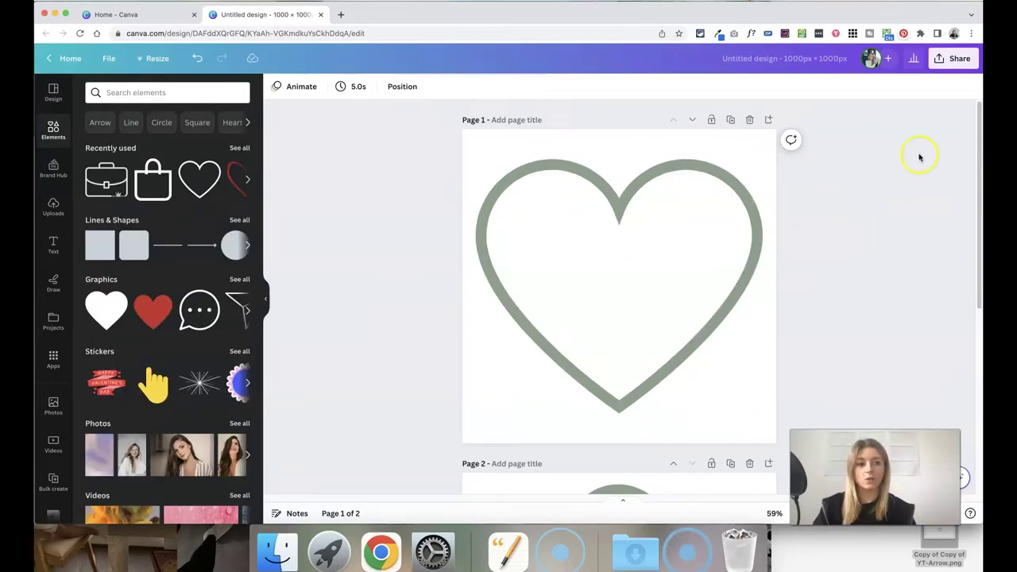
Set up the PNG download for all pages with transparent background left off.
click(954, 58)
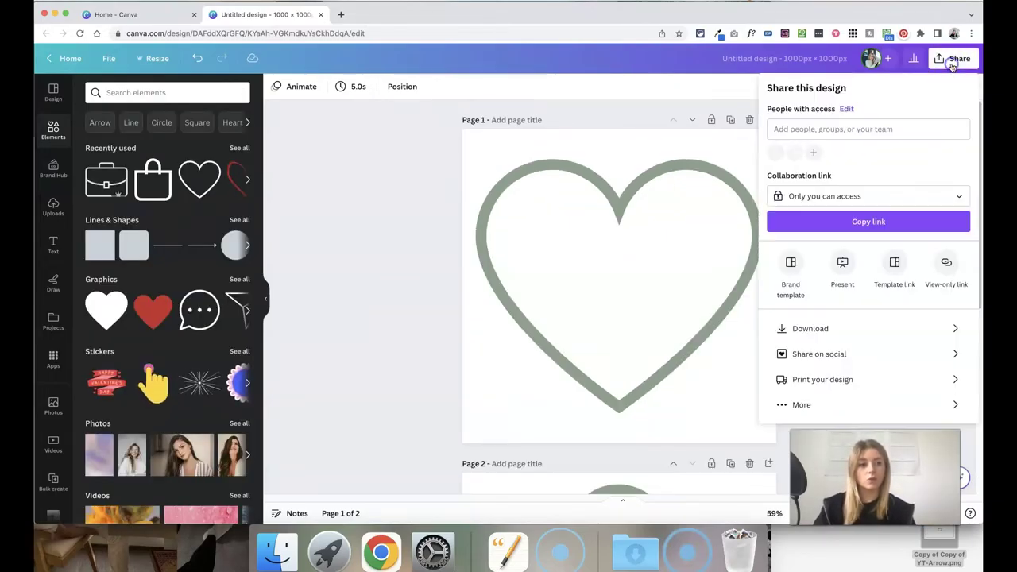
click(824, 328)
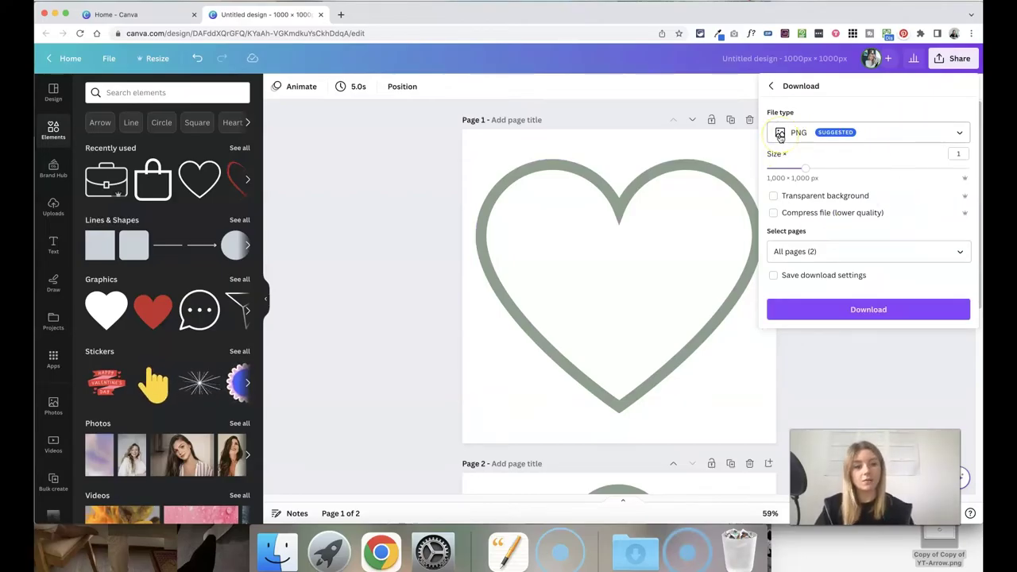
double_click(836, 133)
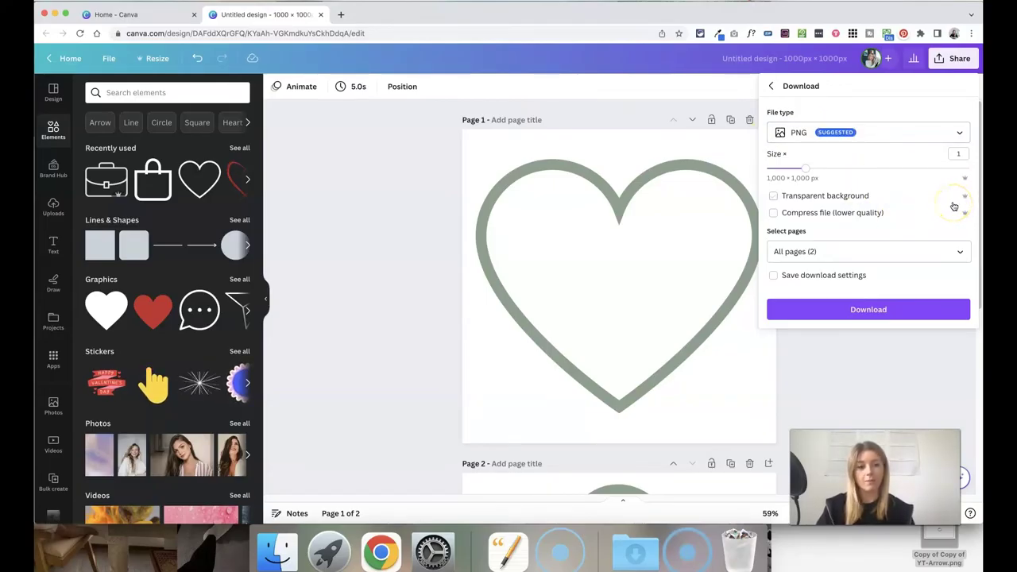
click(774, 197)
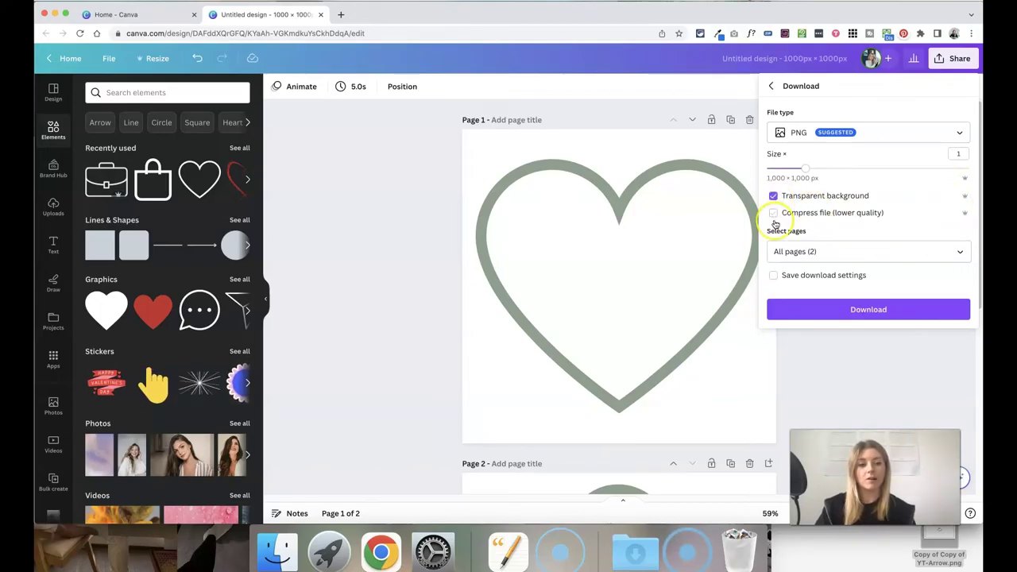
click(724, 193)
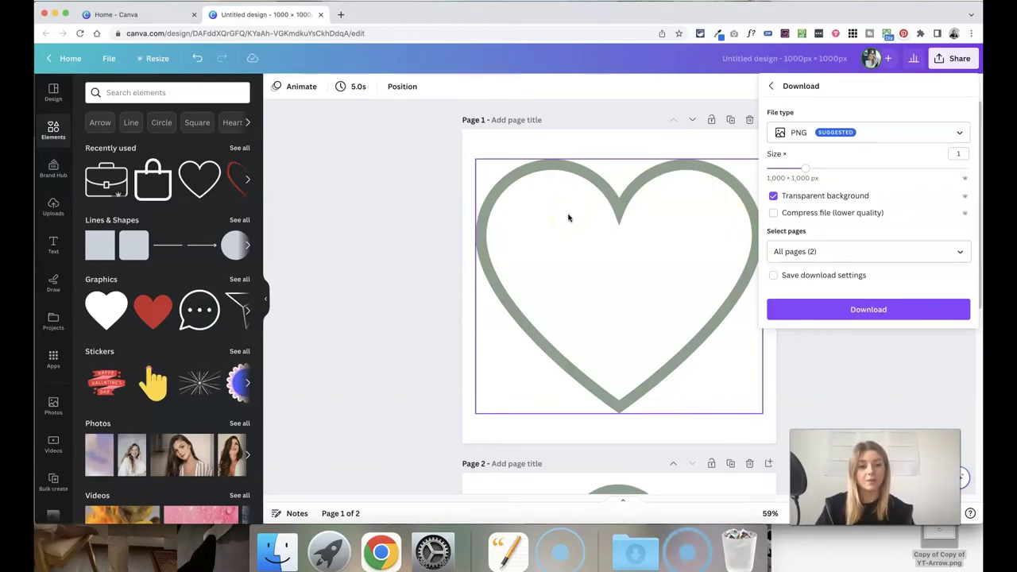
click(504, 135)
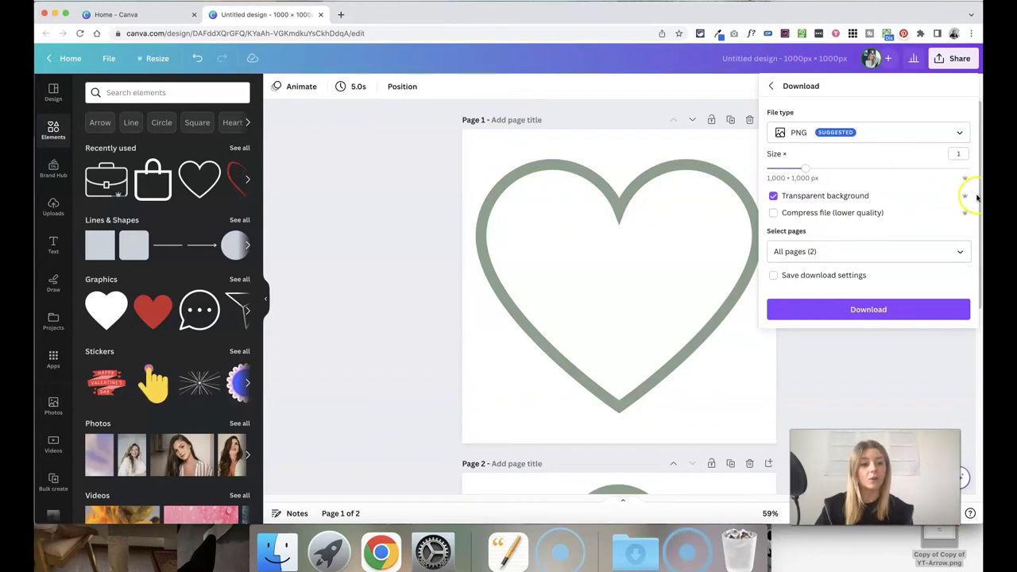
click(775, 196)
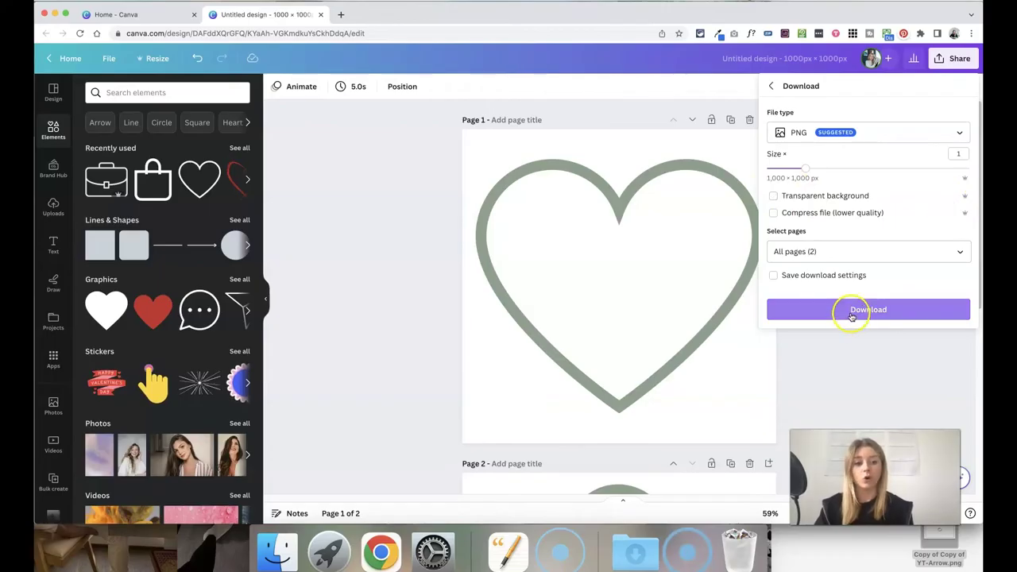
Download both pages as PNGs and open the downloaded Untitled design.zip.
click(851, 313)
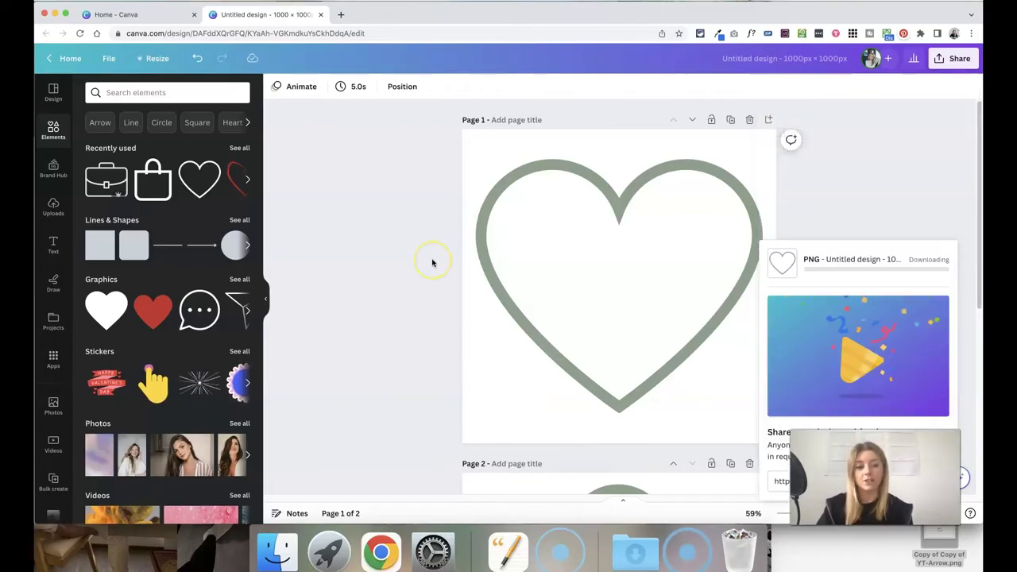
scroll(484, 249, down, 6)
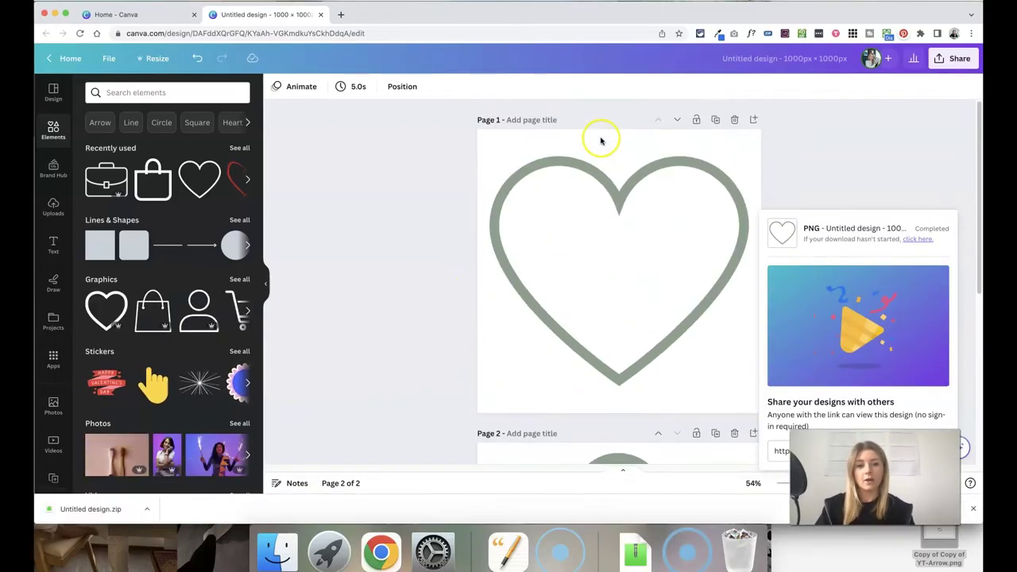
scroll(477, 191, down, 5)
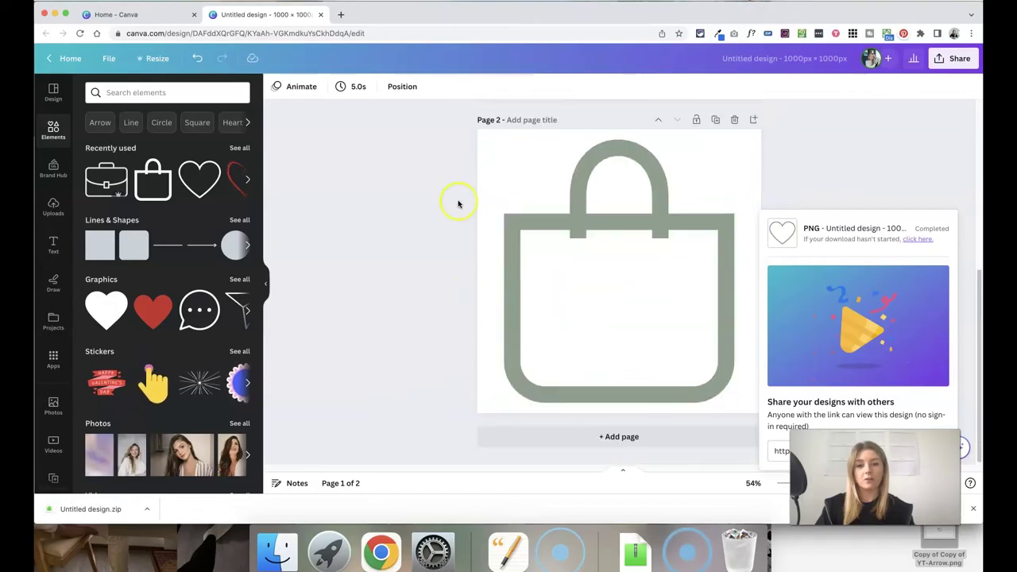
click(119, 508)
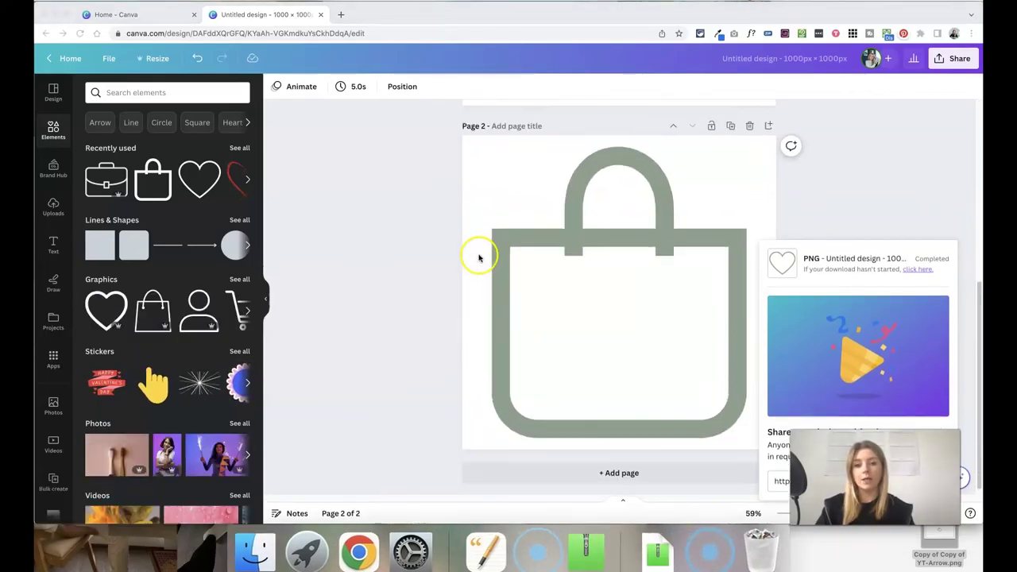
Upload the heart image 1.png to remove.bg and download its background-free preview.
double_click(367, 147)
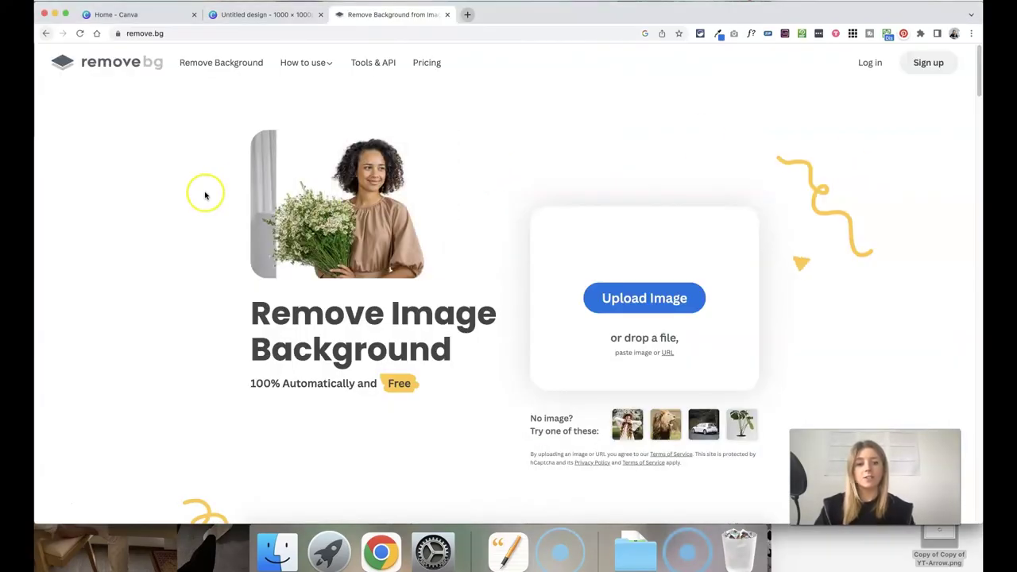
click(636, 297)
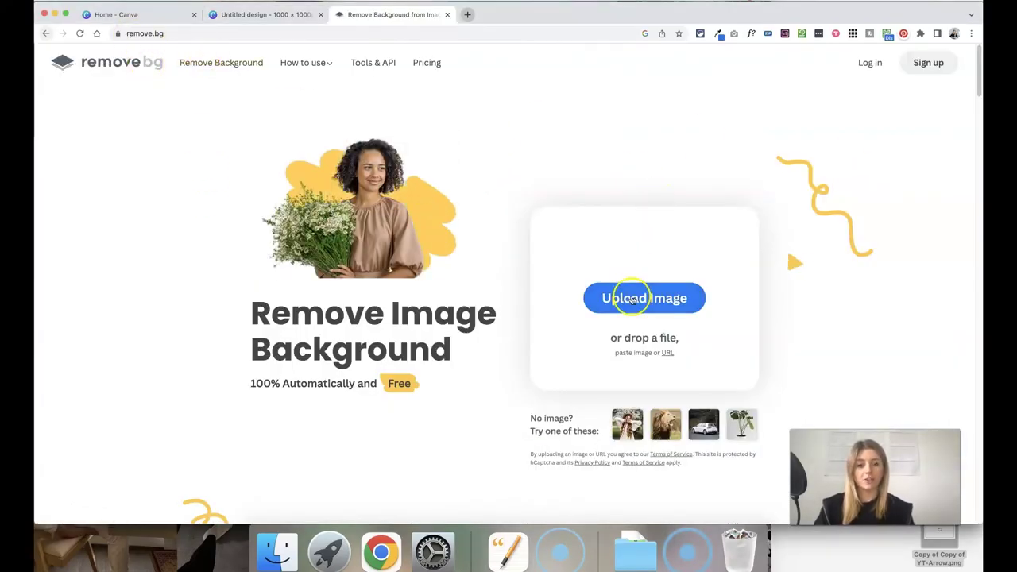
click(507, 340)
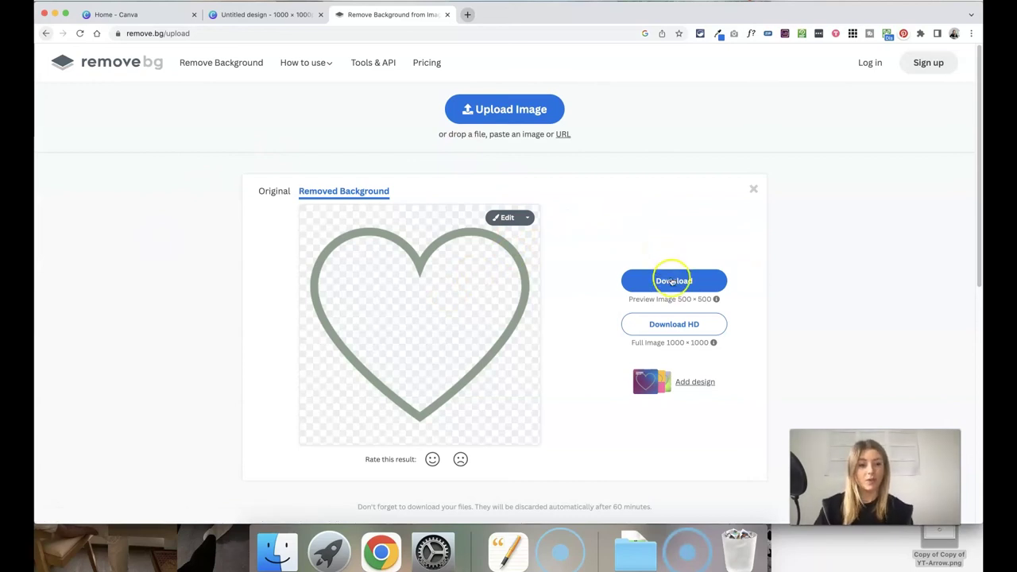
click(677, 282)
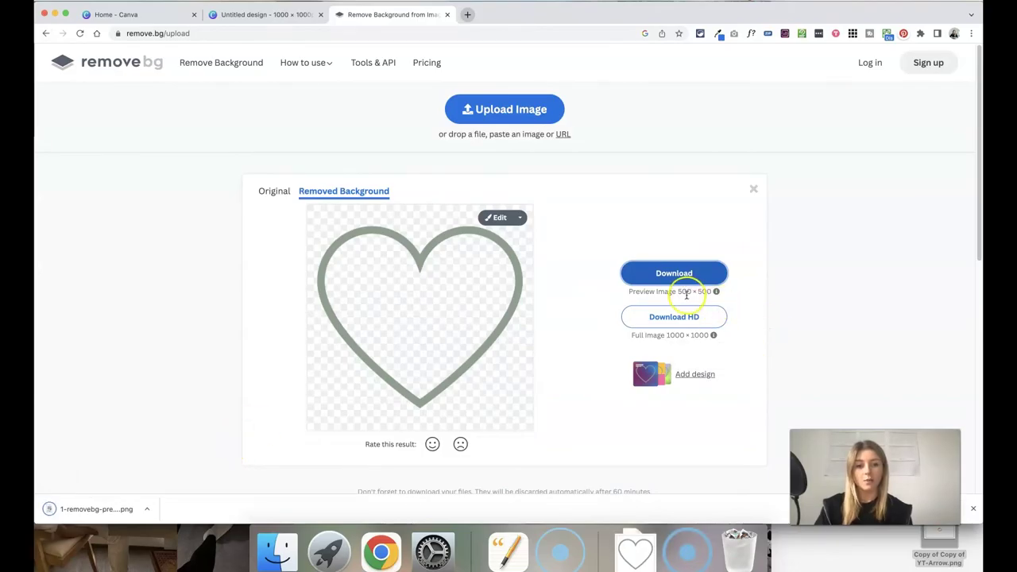
Attempt the full 1000 × 1000 download, dismiss the prompt, and open 1-removebg-preview.png.
click(685, 292)
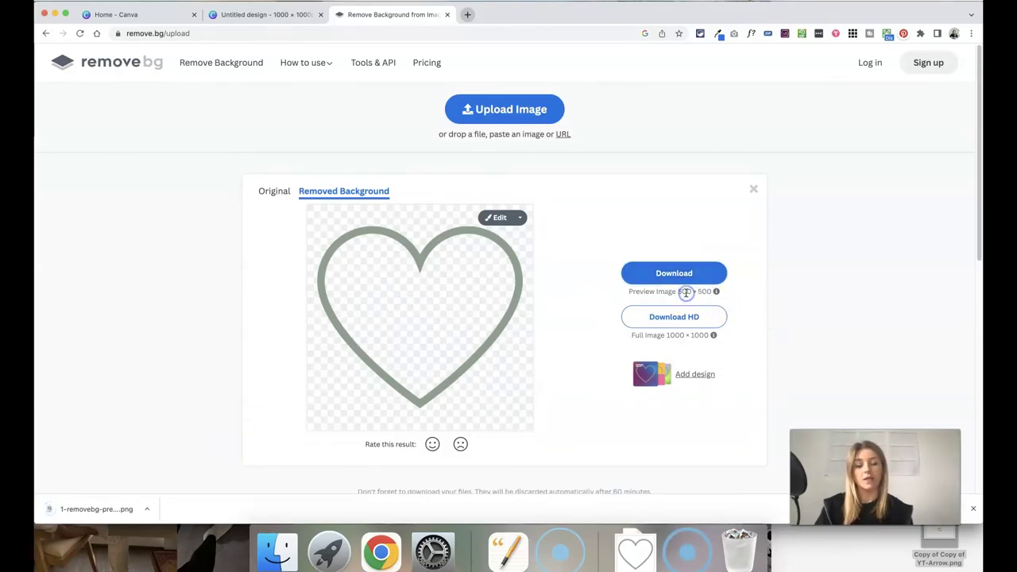
click(654, 318)
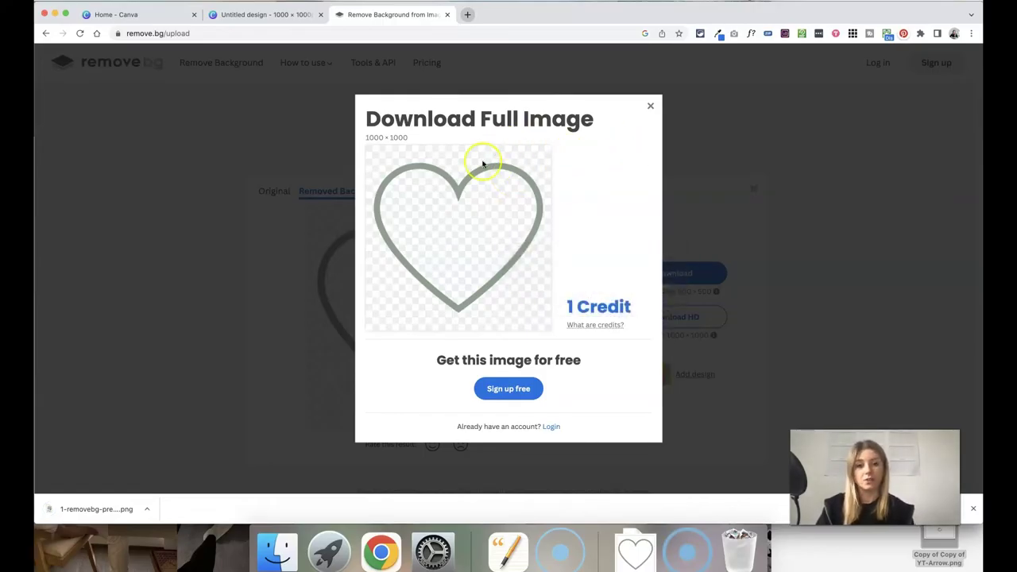
click(652, 106)
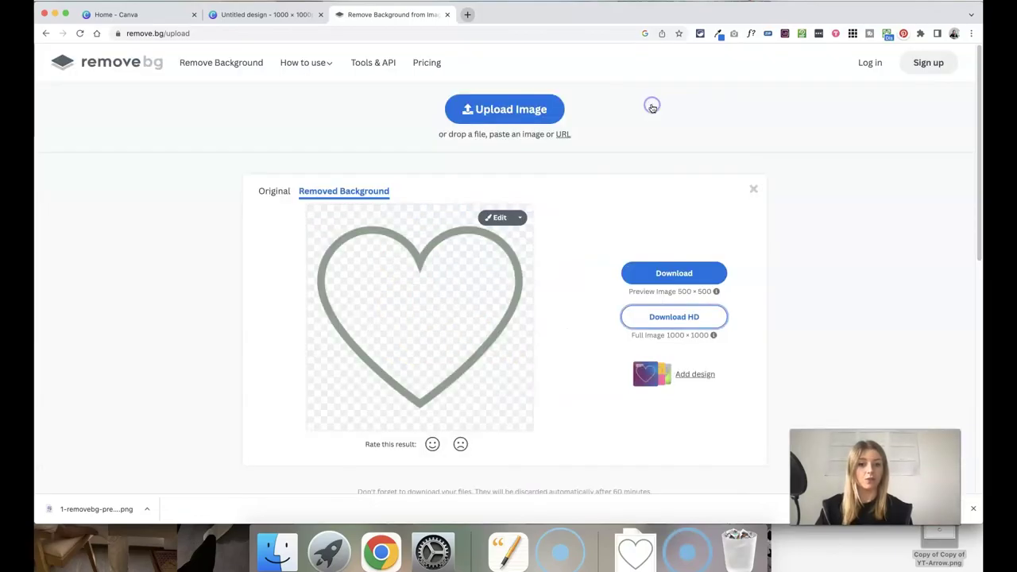
click(96, 509)
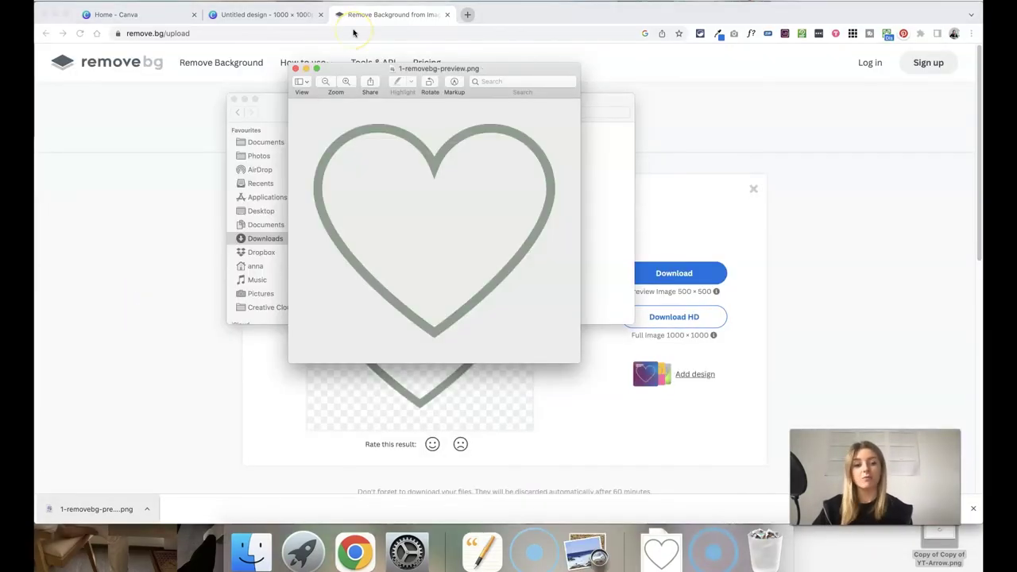
Delete the heart on page 1 and add the woman-at-laptop graphic from 'people working'.
click(262, 15)
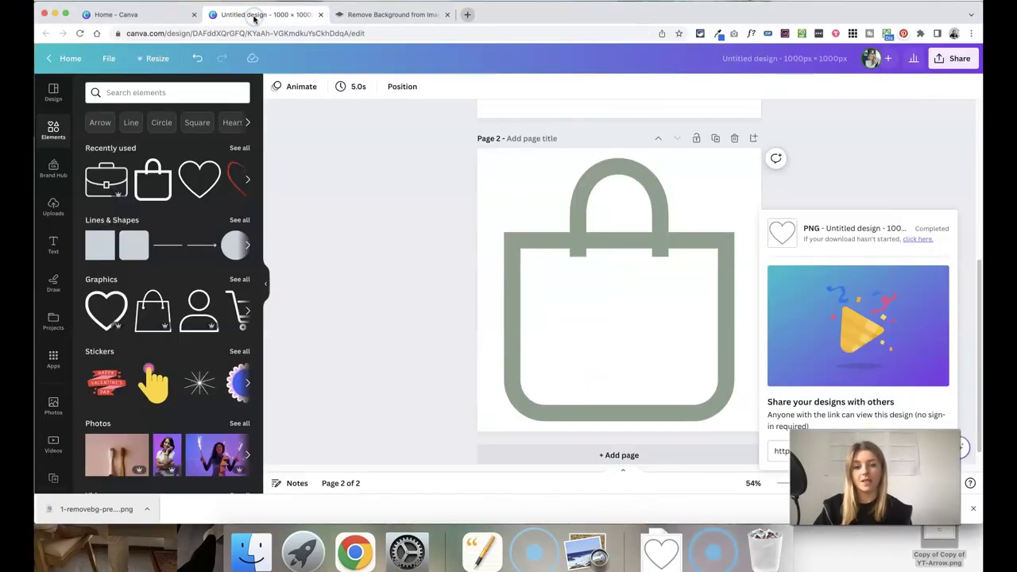
scroll(466, 133, up, 2)
scroll(466, 132, up, 3)
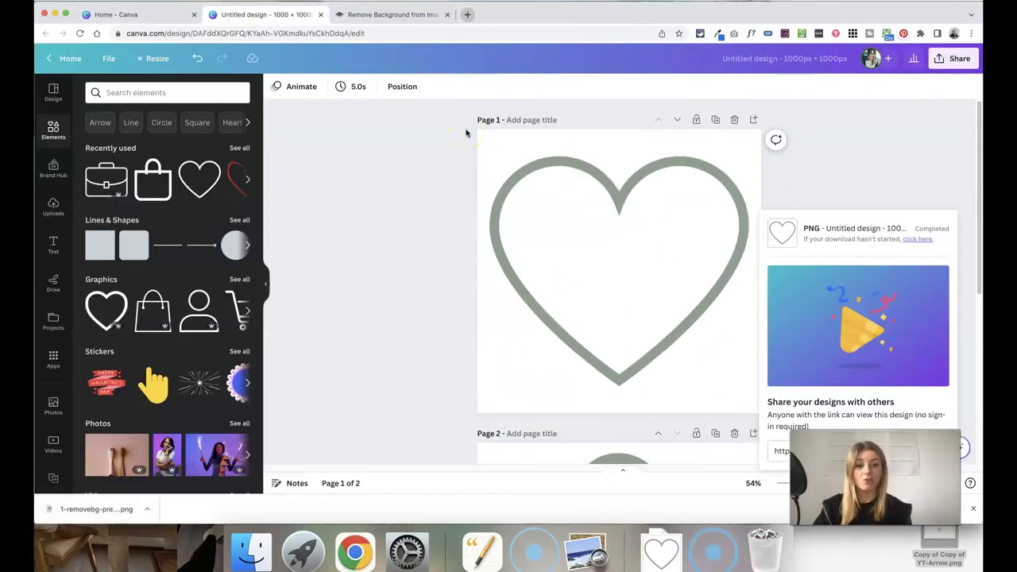
click(515, 202)
key(Delete)
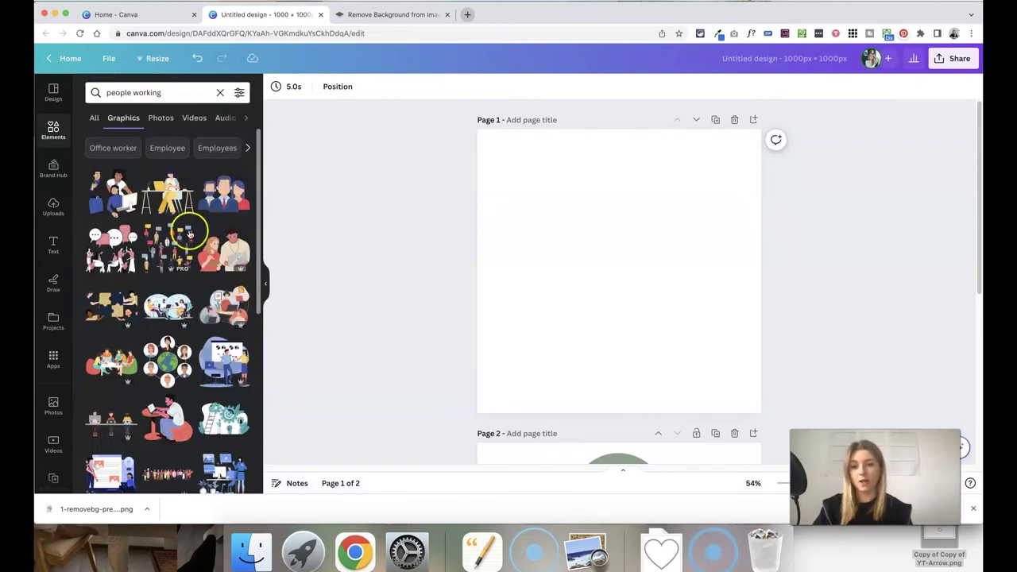
click(185, 232)
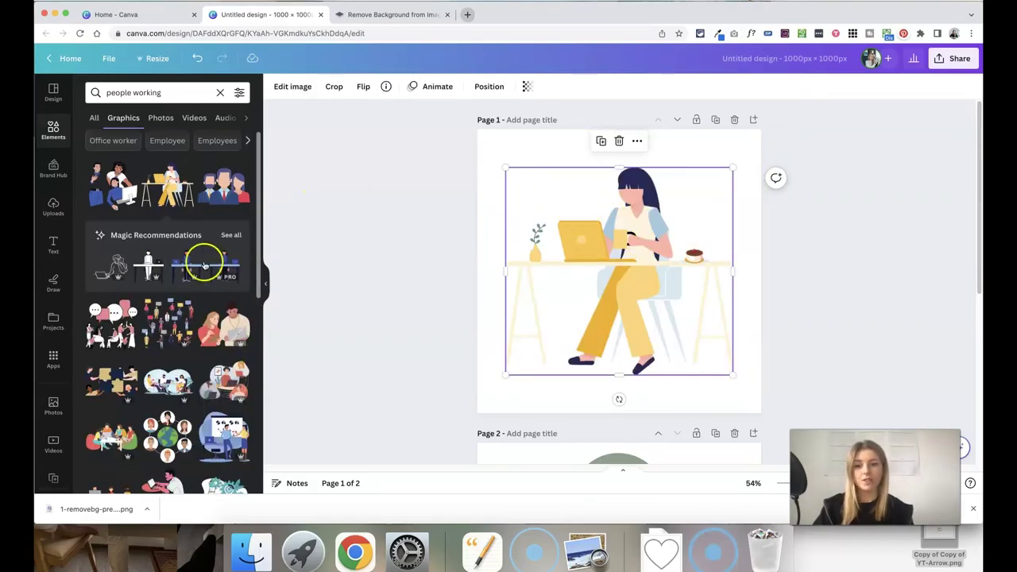
scroll(199, 270, down, 2)
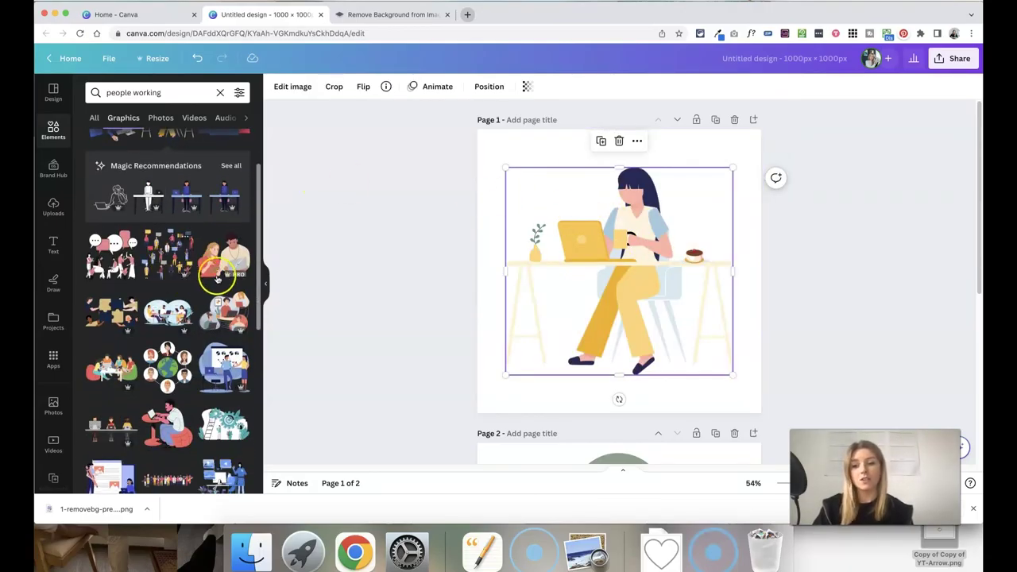